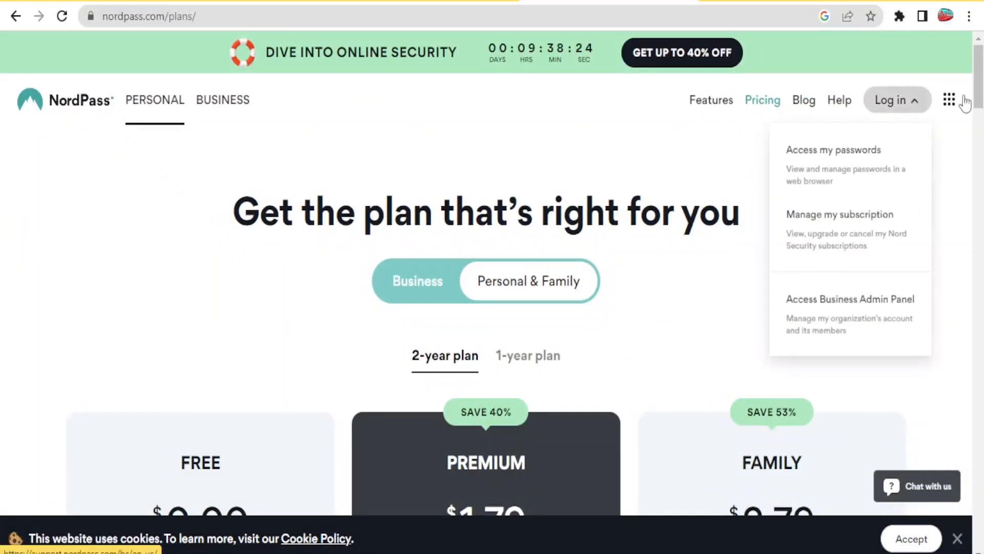
Step: Compare the prices and features of the Free, Premium and Family plans on the NordPass pricing page
drag(980, 94, 979, 121)
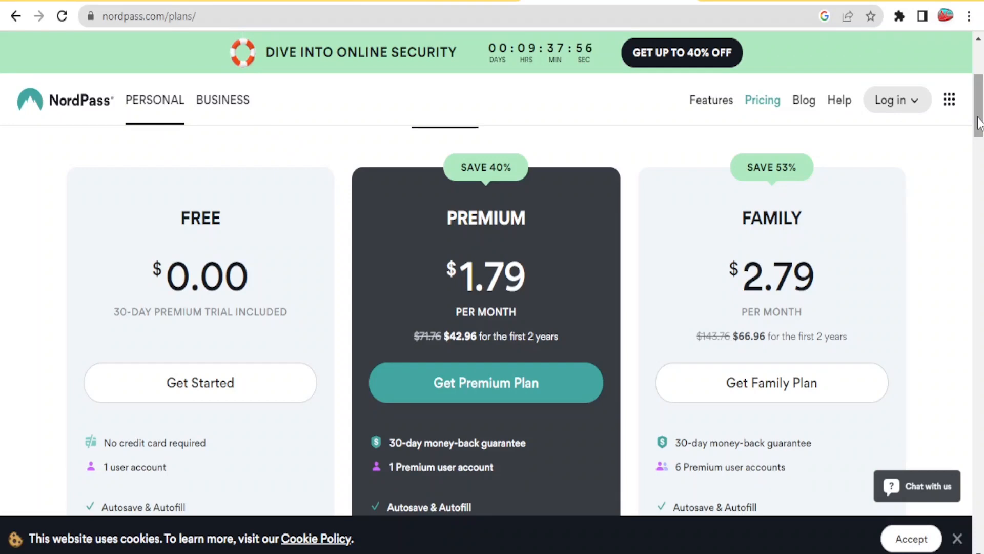
drag(979, 123, 981, 148)
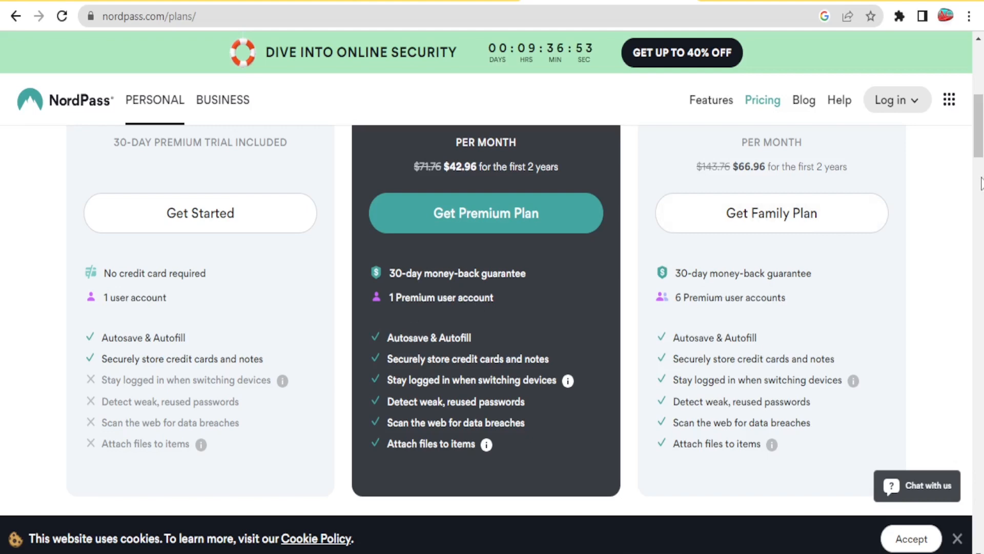
drag(980, 163, 980, 125)
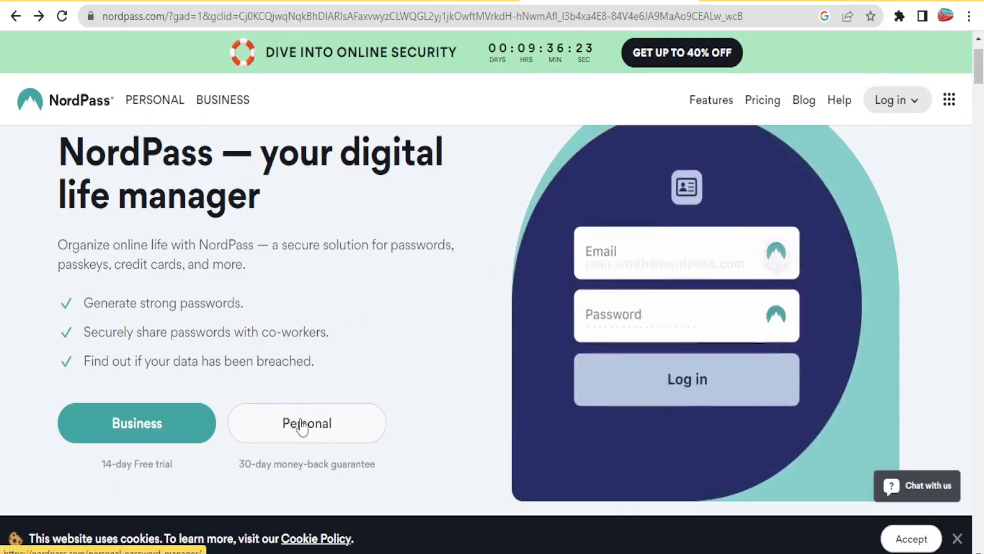
Step: Open the personal plan's free 30-day Premium trial page and submit the sign-up email address to get started
click(301, 424)
click(311, 440)
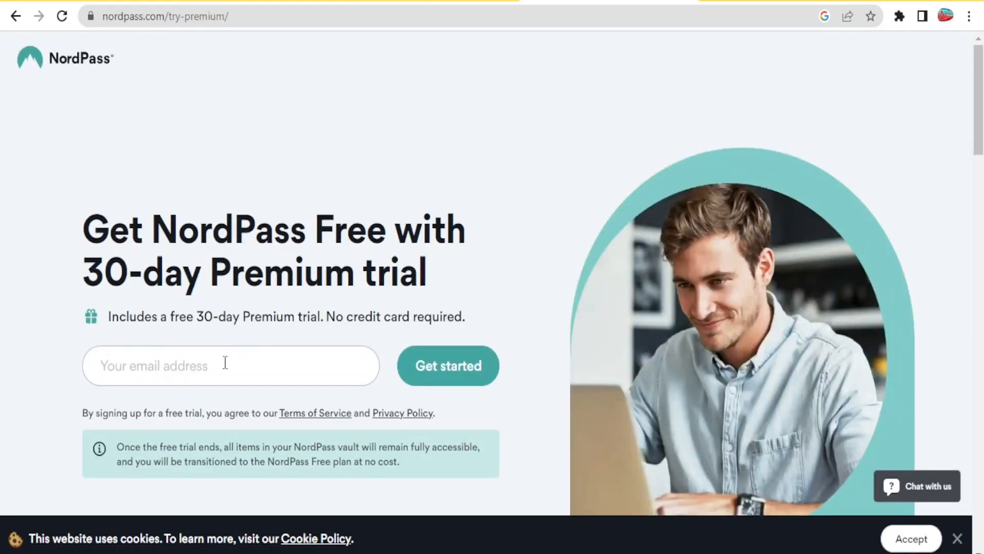
click(225, 362)
click(218, 411)
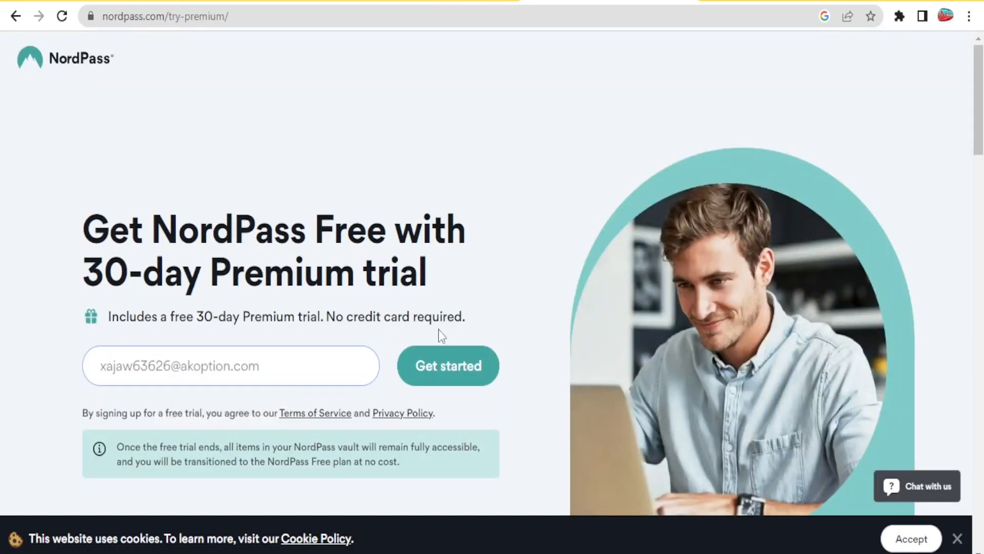
click(451, 382)
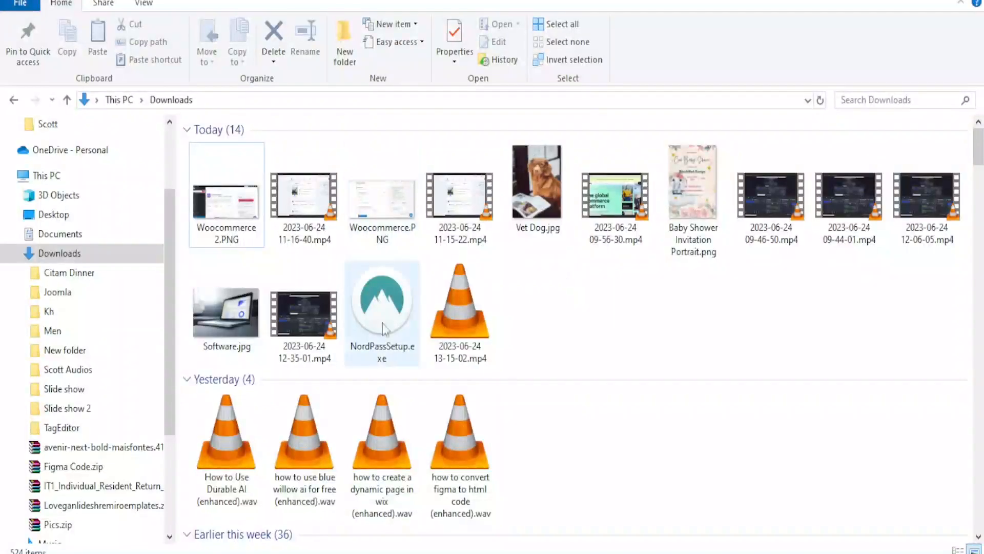
Step: Run NordPassSetup.exe from the Downloads folder and choose to create an account in the NordPass app
click(378, 312)
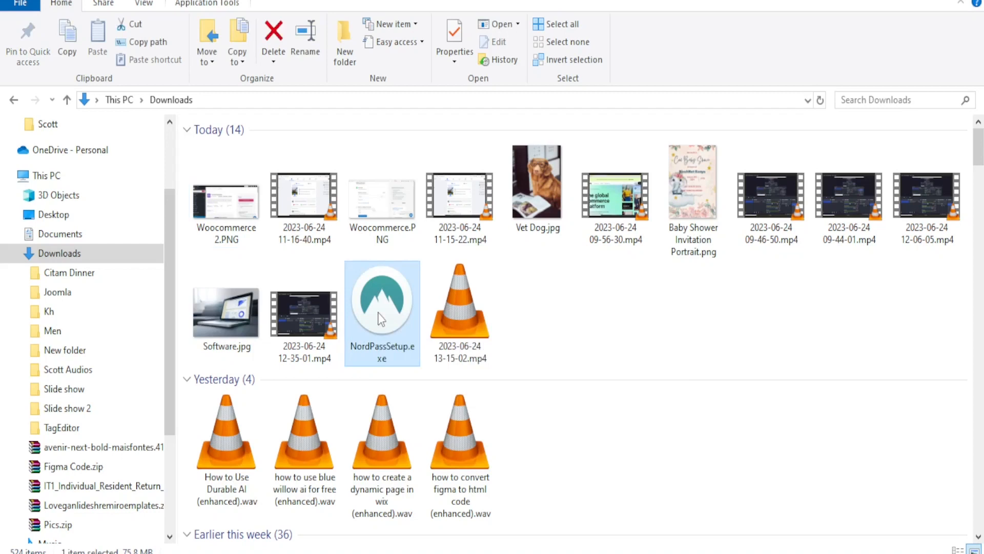
double_click(378, 313)
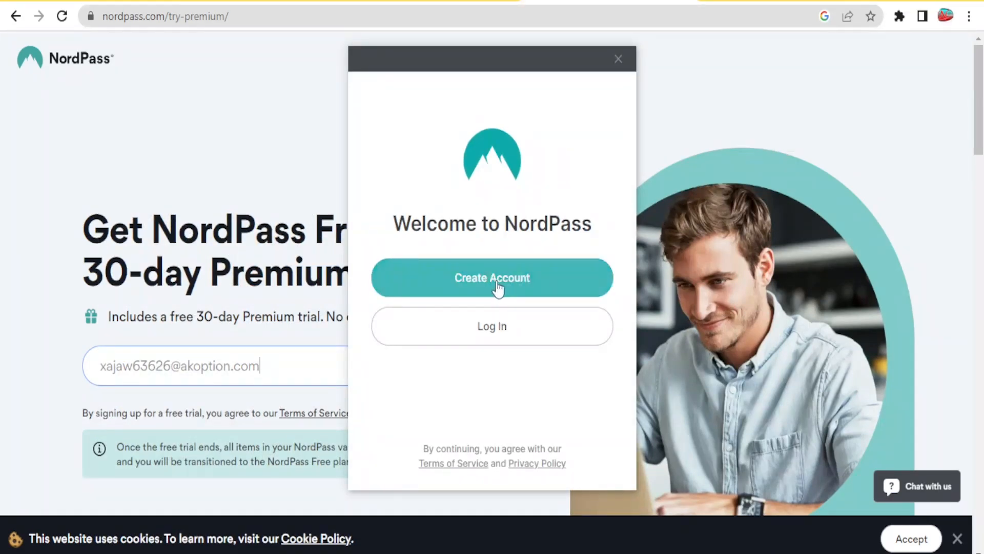
click(496, 283)
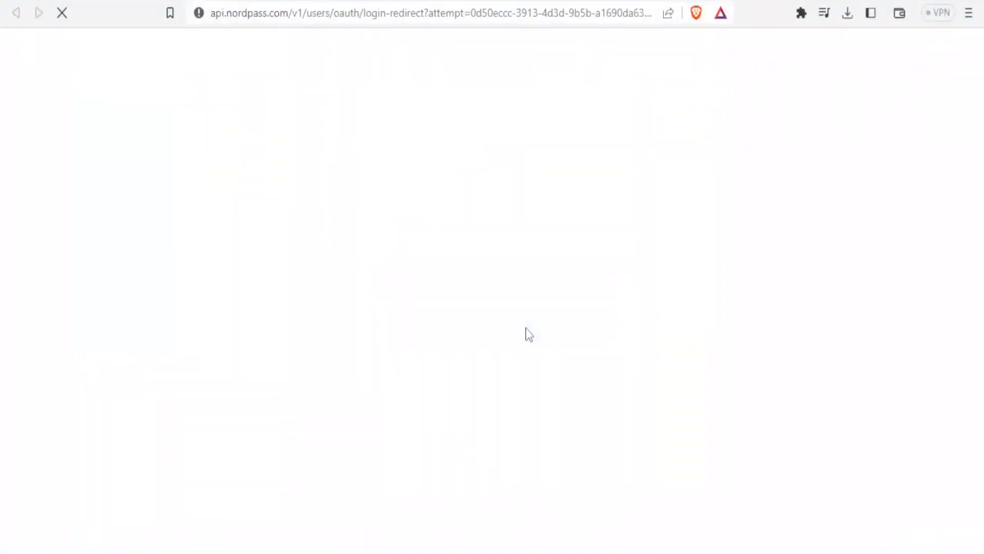
Step: Register the Nord Account with the email address and continue to the NordPass app, dismissing its welcome tour
click(482, 297)
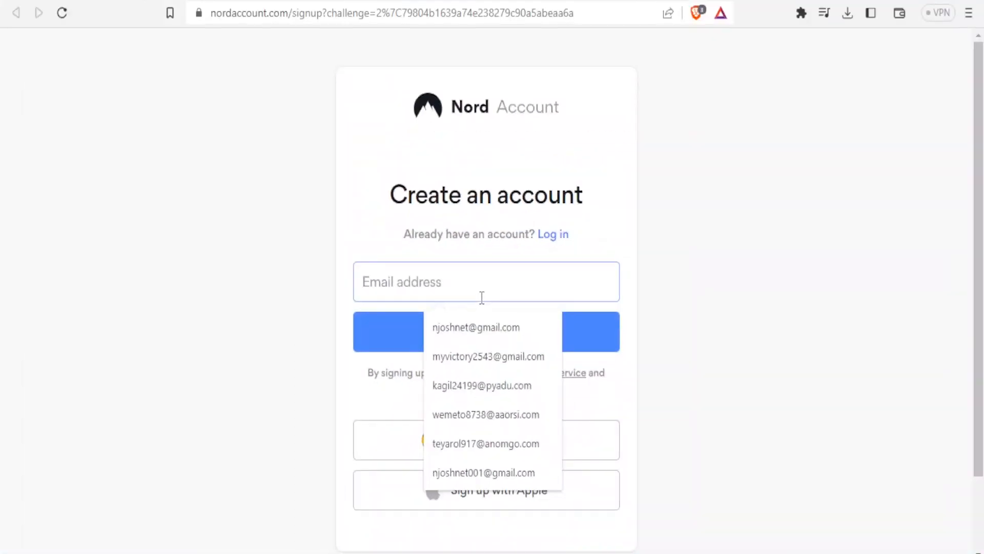
key(ctrl+v)
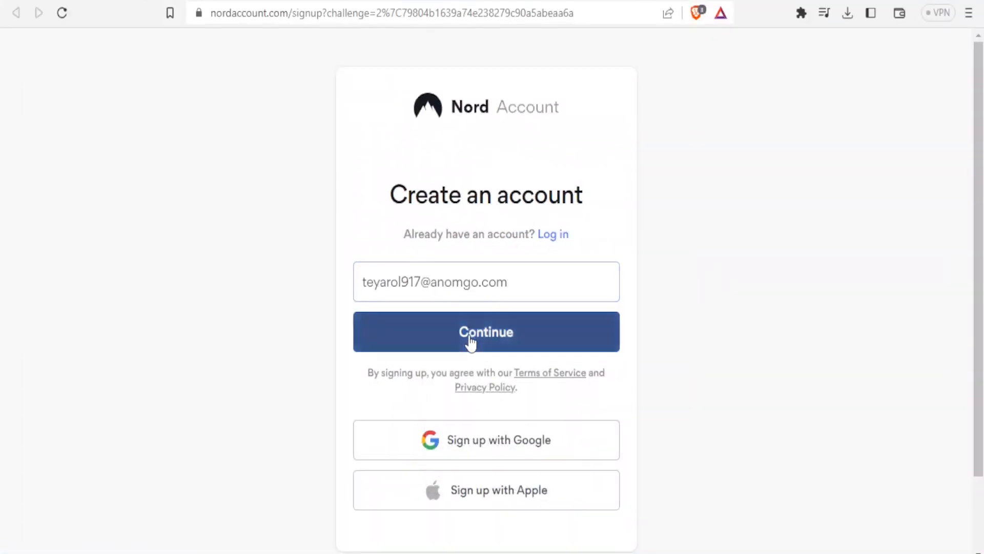
click(470, 339)
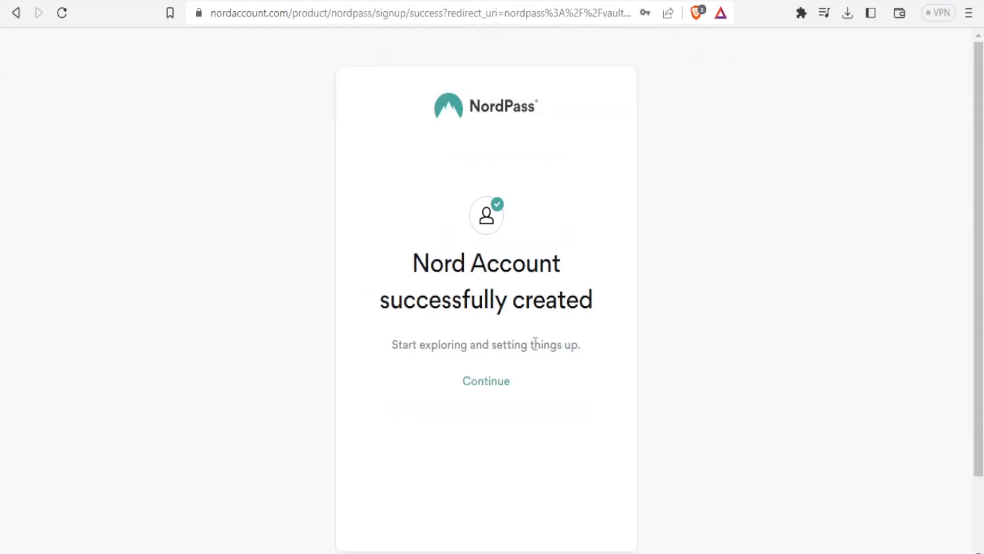
click(487, 381)
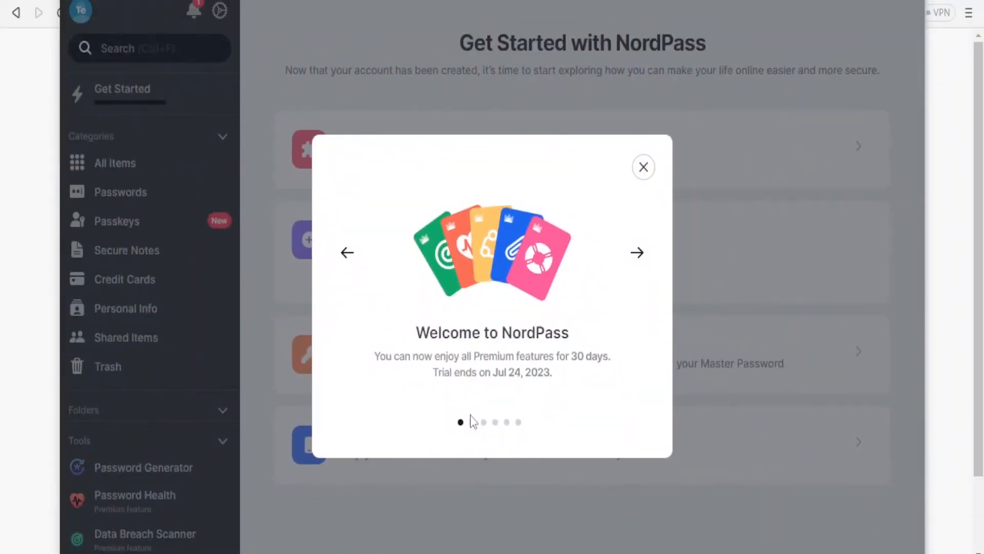
click(643, 167)
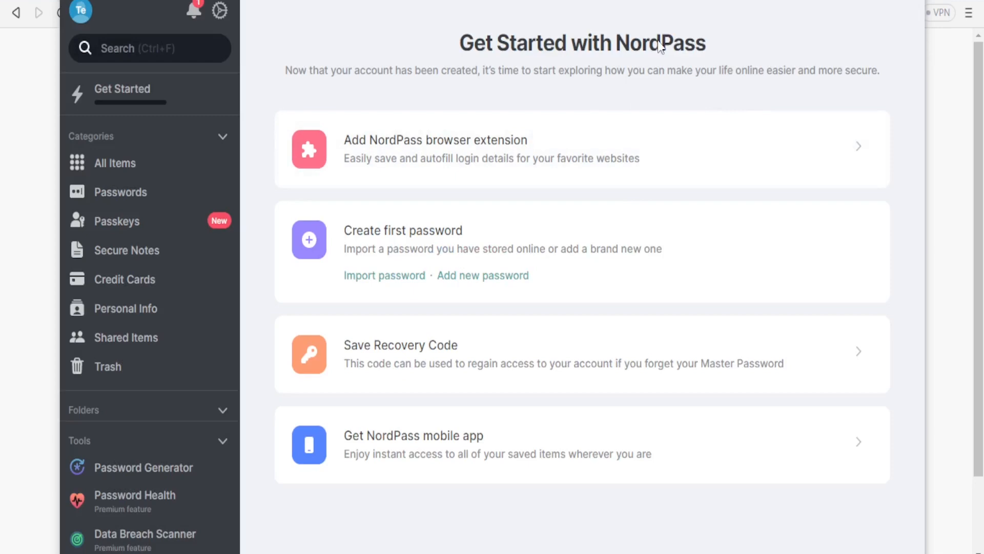
Step: Start a new password item from All Items and title it with the suggested site Google.com
click(100, 165)
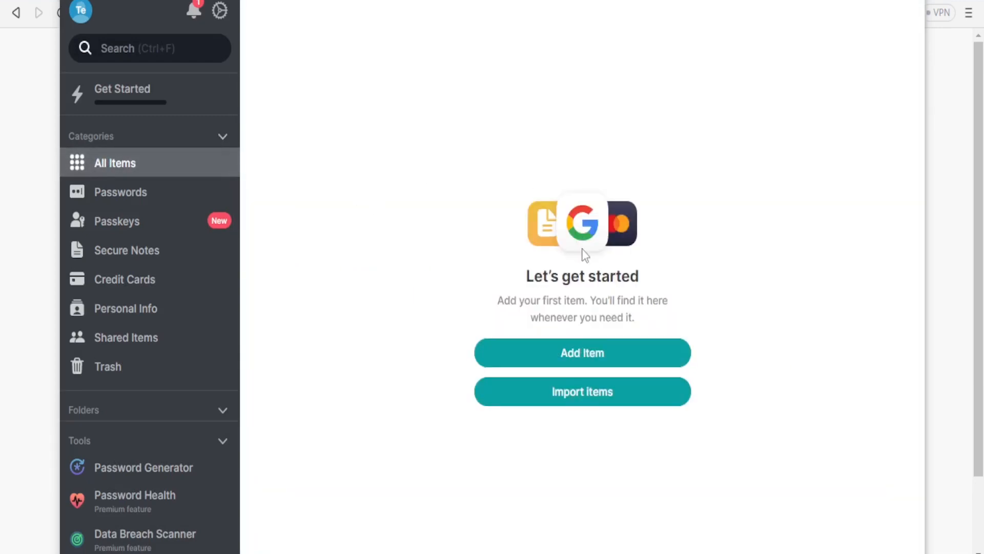
click(551, 355)
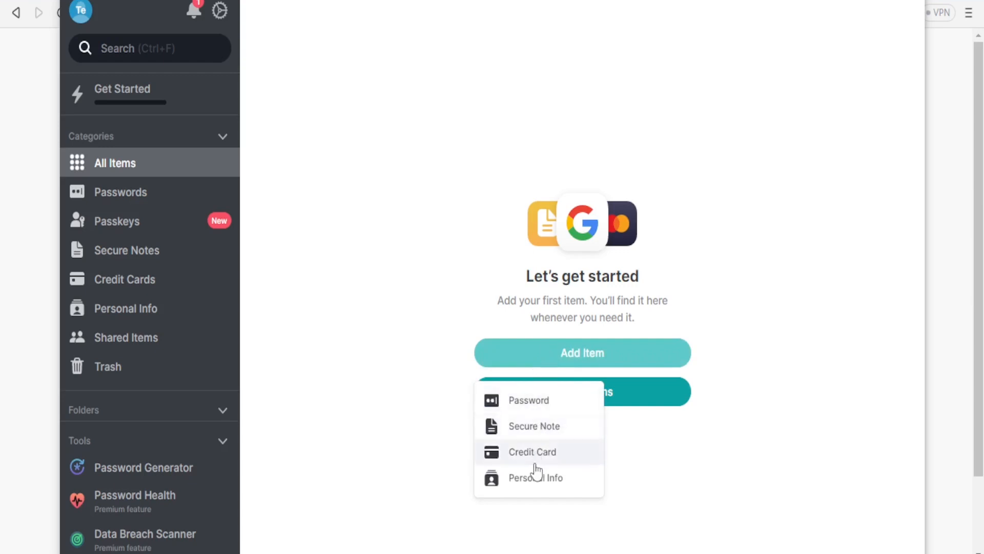
click(533, 405)
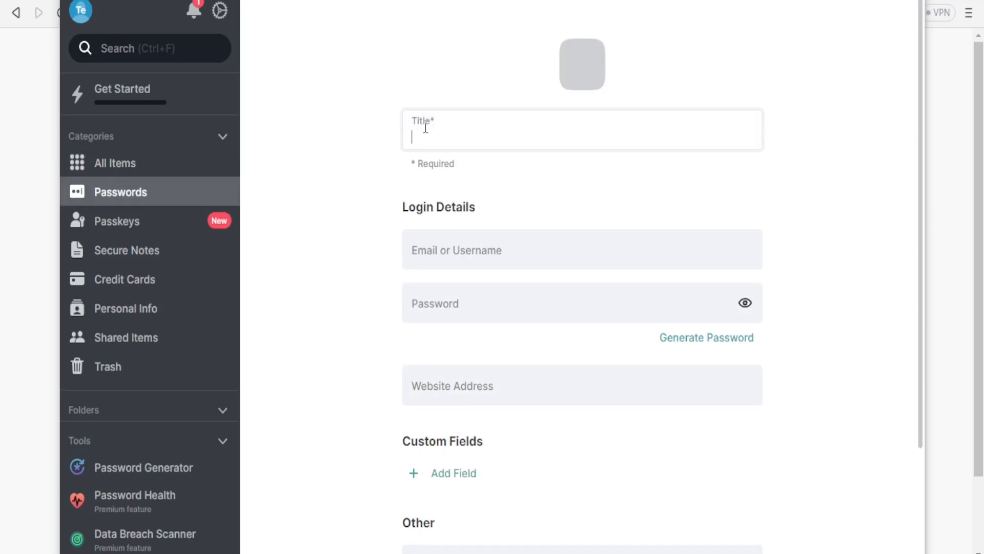
text(Google)
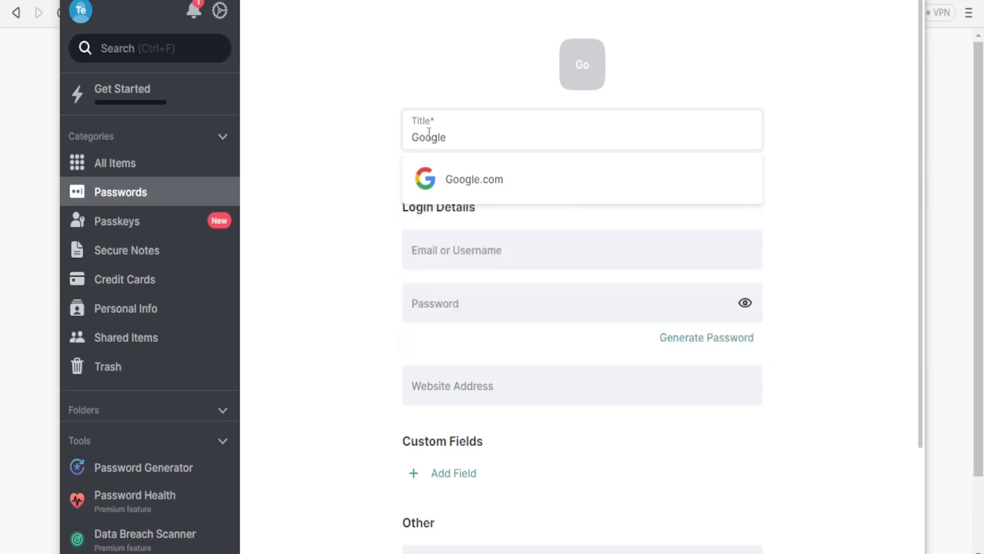
click(442, 186)
Step: Fill in the username and the account password in the Google.com item's login details
click(449, 256)
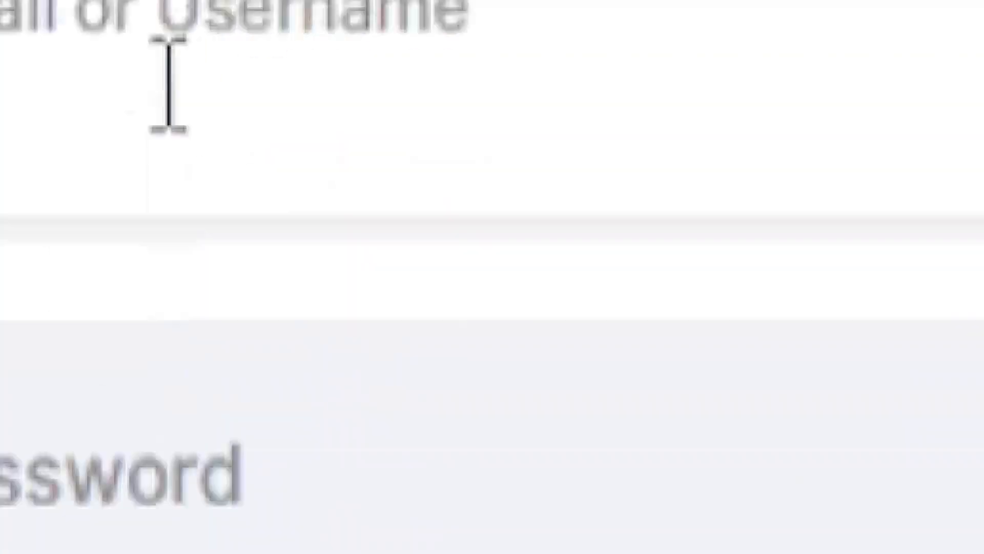
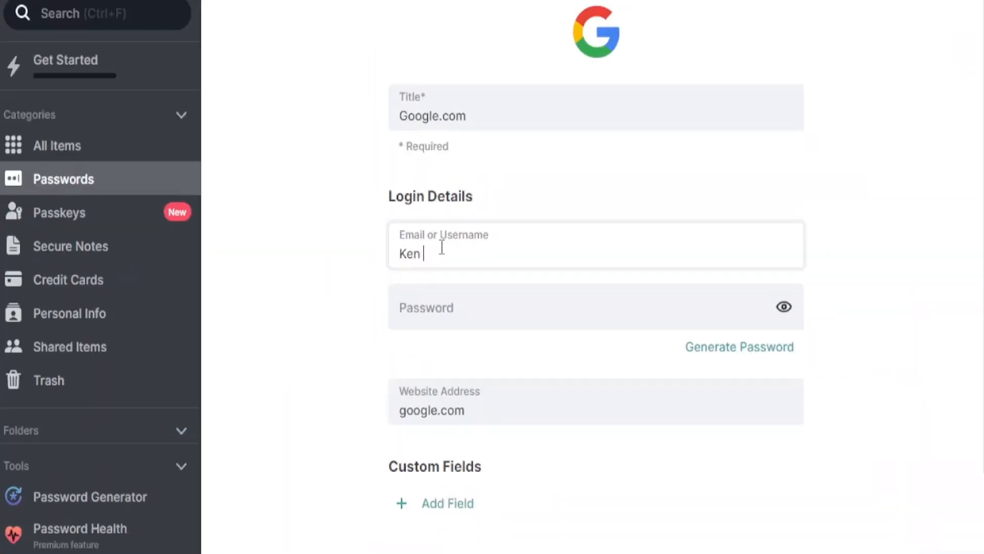
click(452, 300)
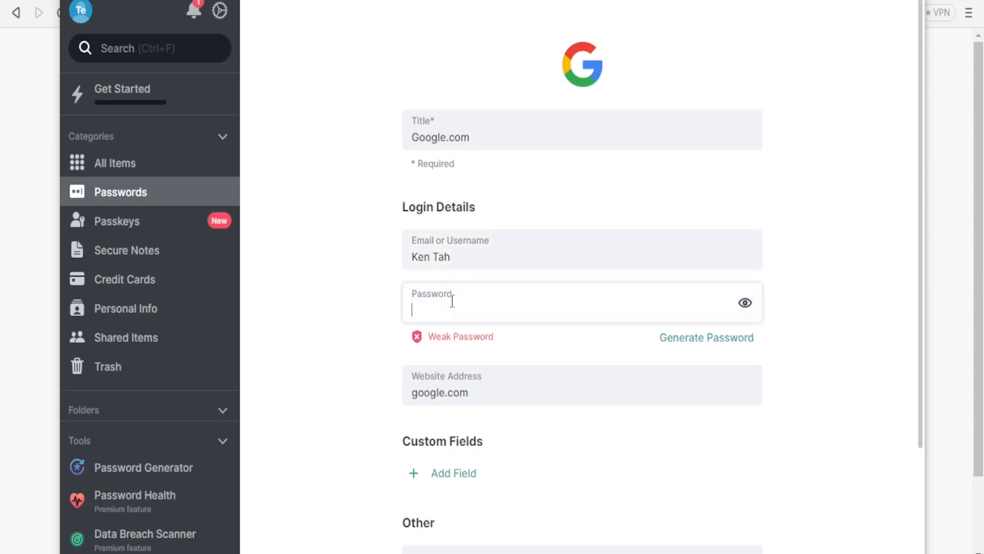
key(ctrl+v)
Step: Assign the Google.com item to a new folder named "Personal Me"
scroll(492, 312, down, 4)
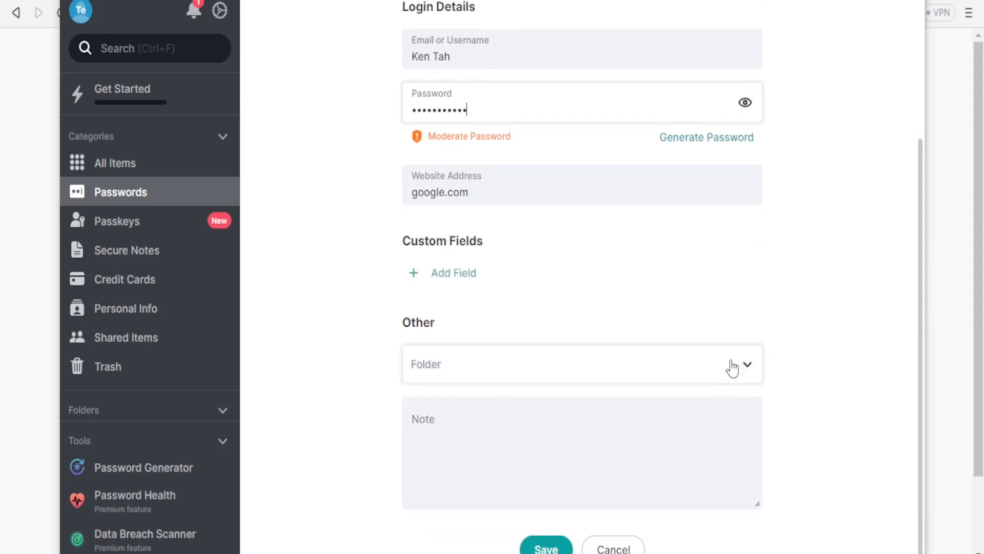
click(749, 369)
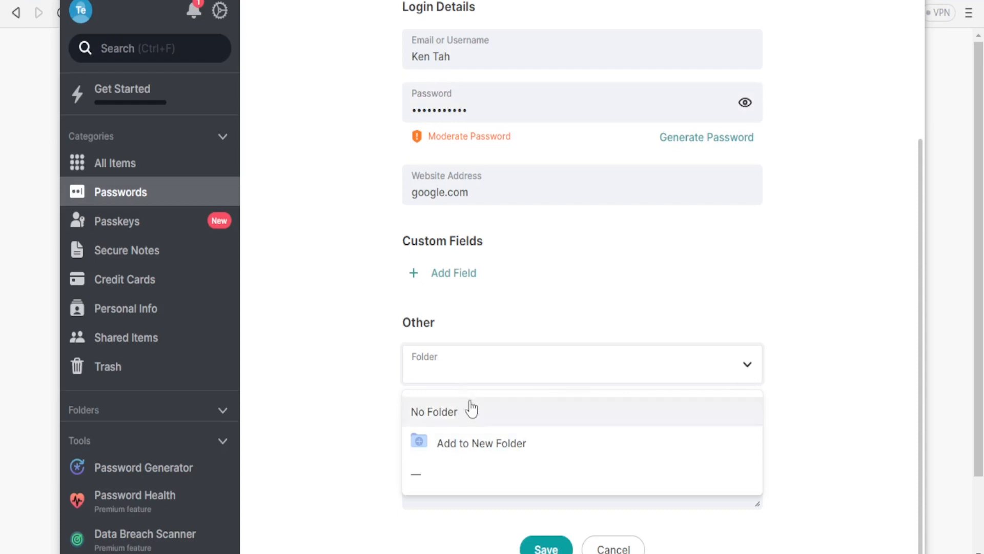
click(468, 446)
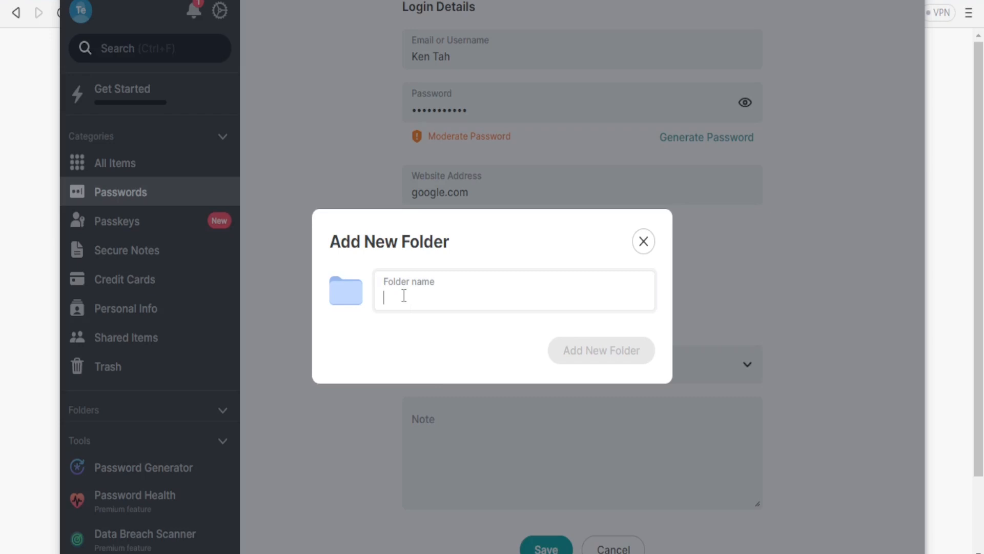
text(Personal Me)
click(594, 348)
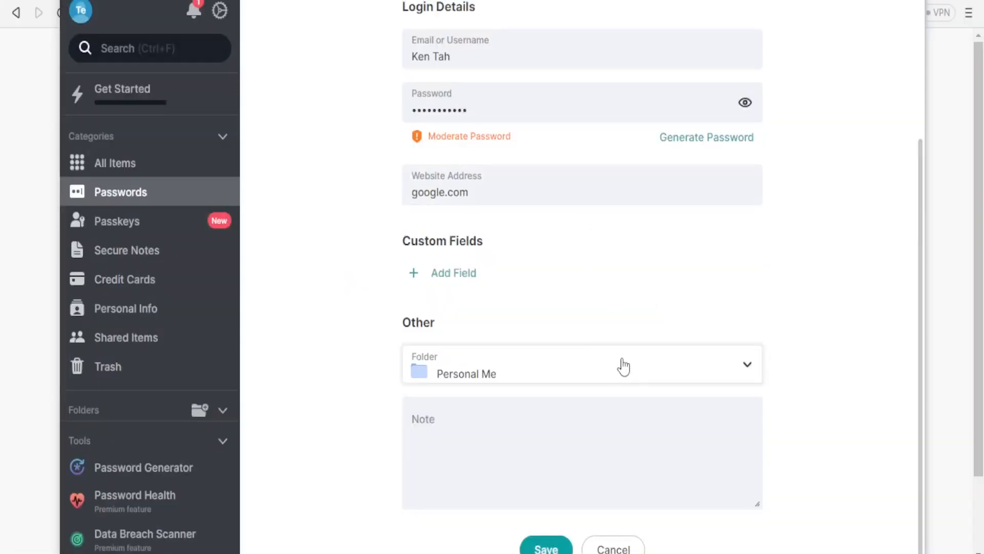
Step: Add the note "Personal Trial" to the Google.com item, save it and close its details
click(537, 453)
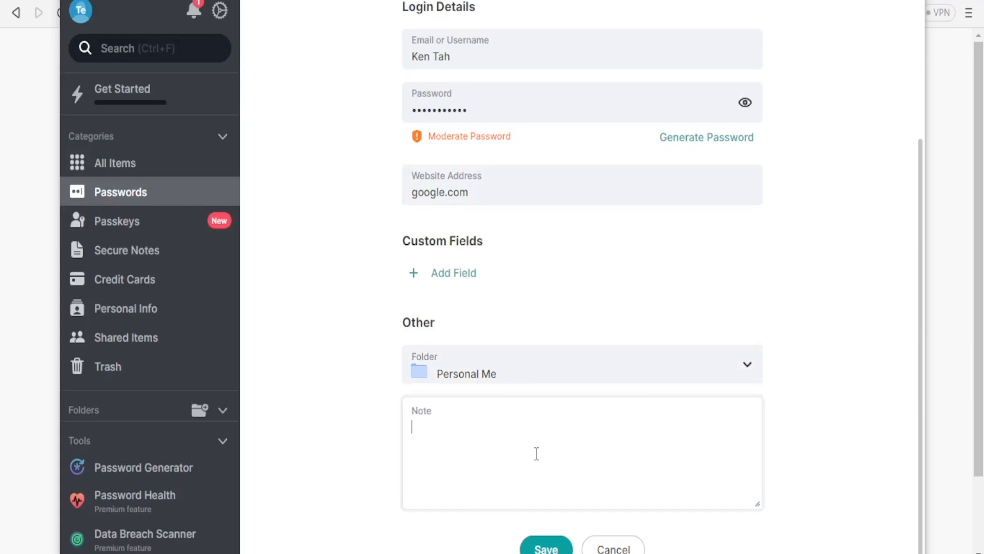
text(Personal Trial)
click(543, 547)
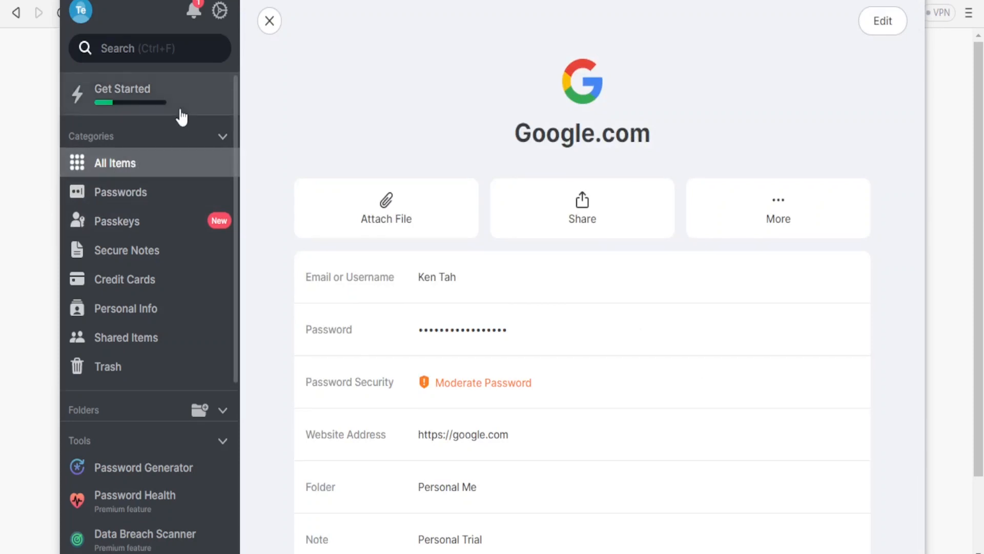
click(267, 26)
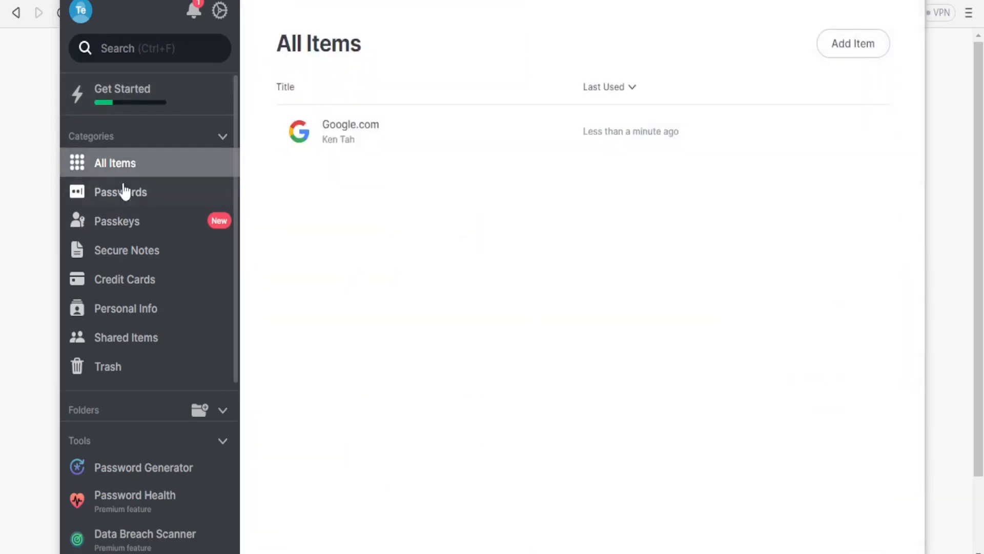
Step: Start another password item from the Passwords category and title it "Shopify"
click(117, 199)
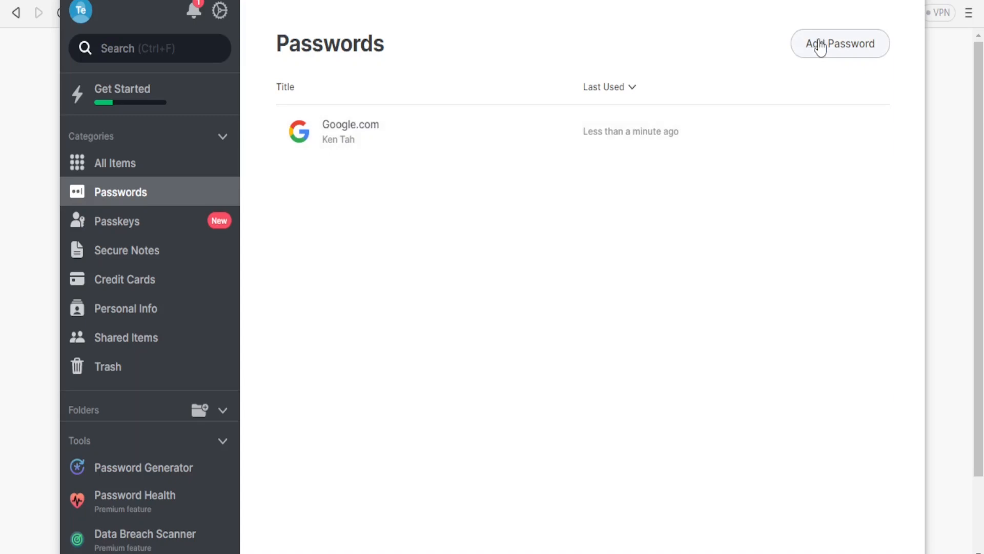
click(834, 51)
scroll(903, 136, up, 1)
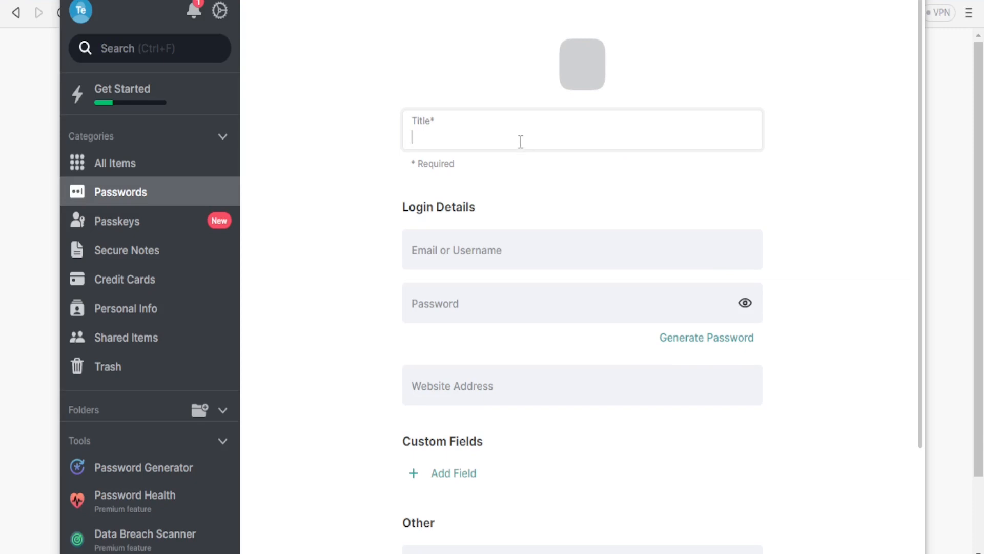
click(491, 133)
text(Sho)
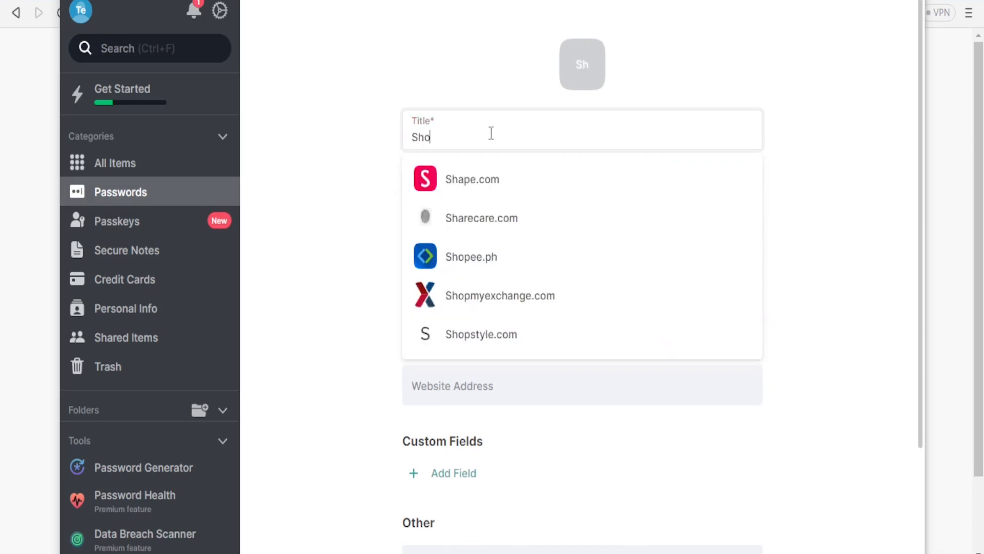
text(pify)
Step: Fill in the username and the account password in the Shopify item's login details
click(450, 248)
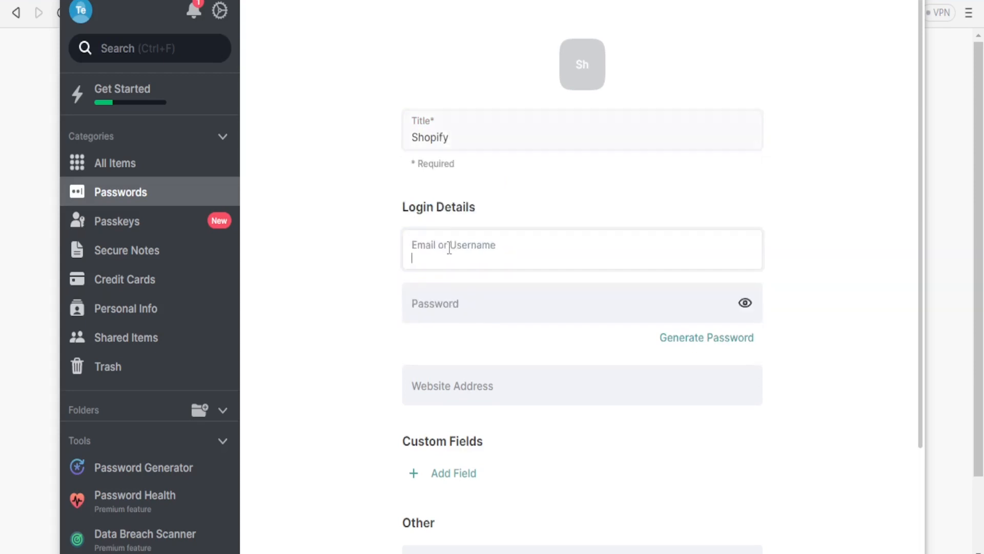
click(442, 296)
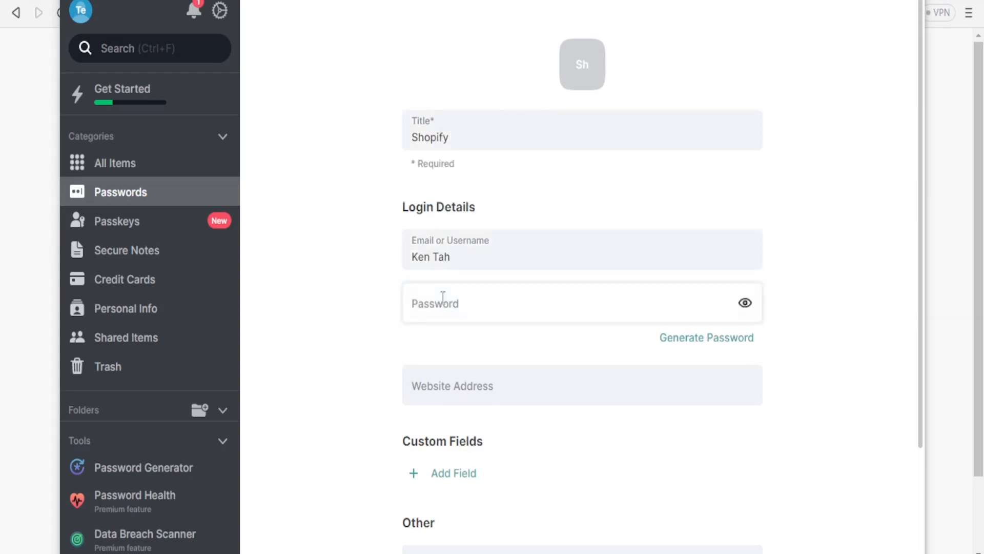
click(439, 309)
text(••••••••••)
Step: Set the Shopify item's website address to shopify.com
click(427, 388)
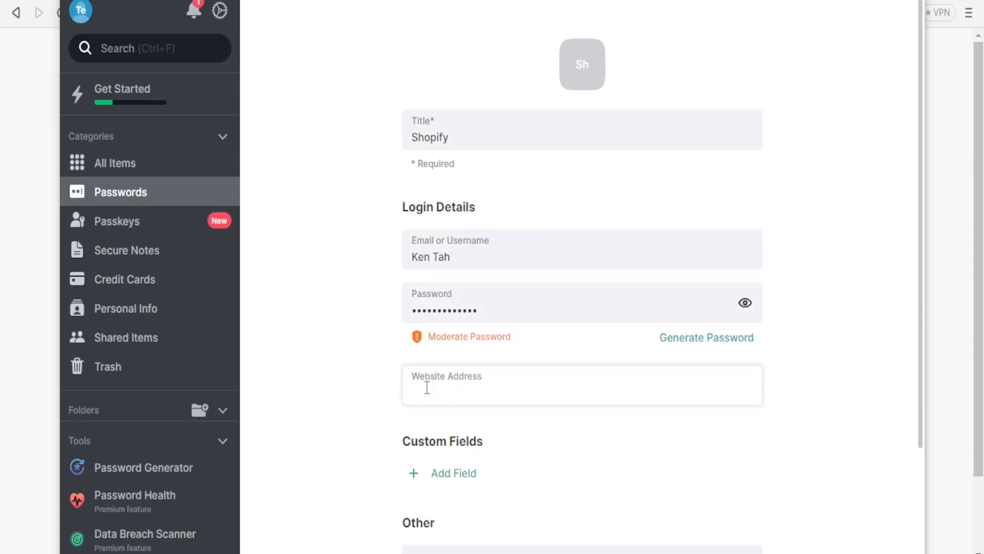
text(shopify.com)
drag(918, 279, 916, 441)
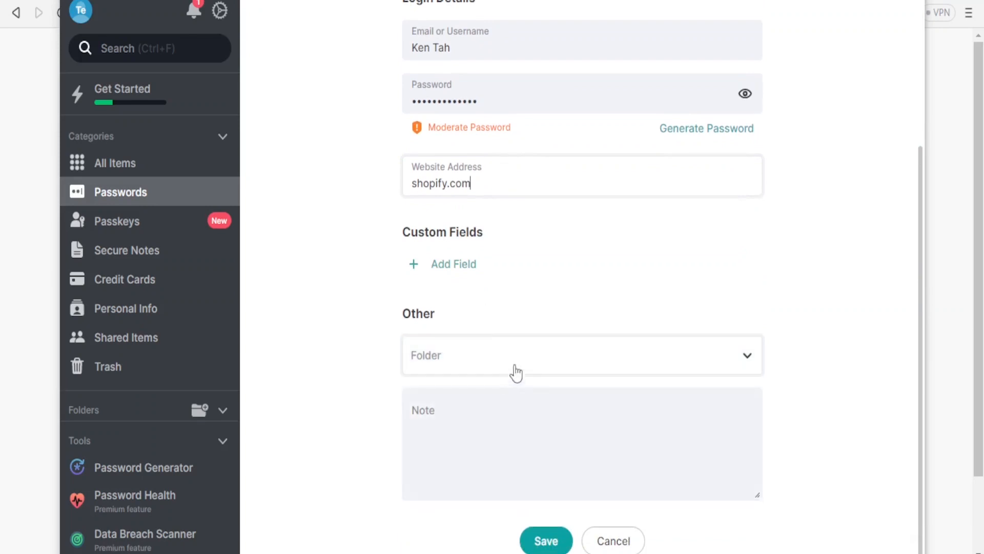
Step: Assign the Shopify item to the "Personal Me" folder, save it and close its details
click(747, 365)
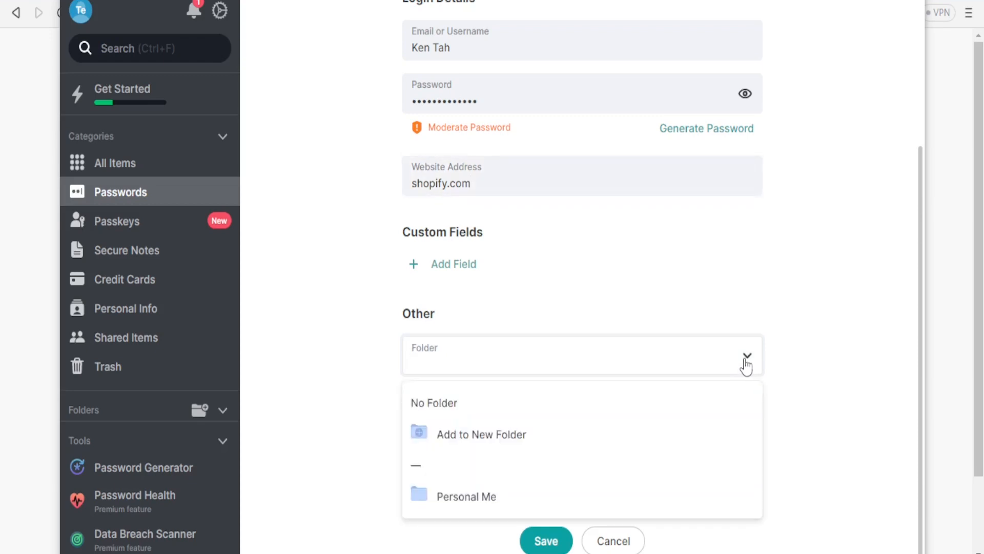
click(454, 502)
click(484, 452)
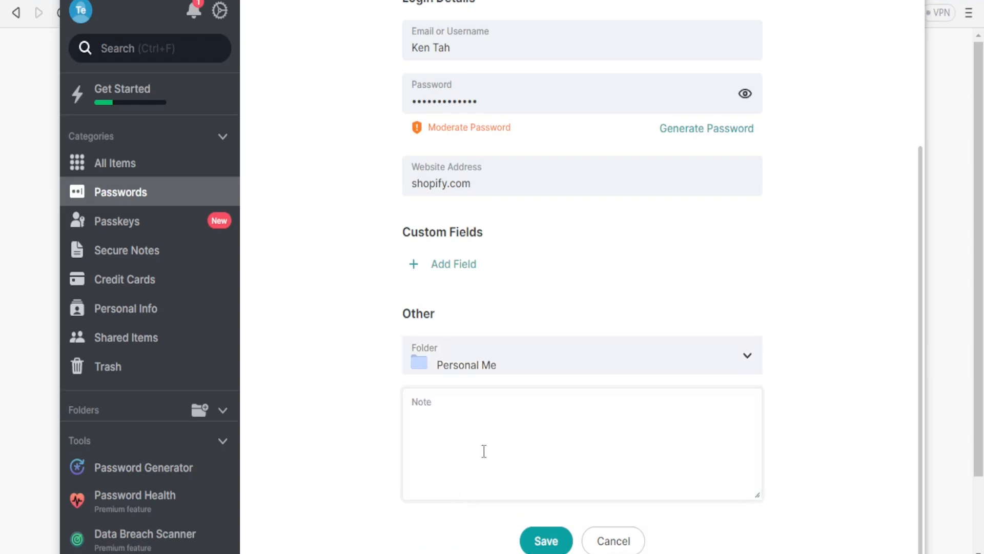
click(551, 546)
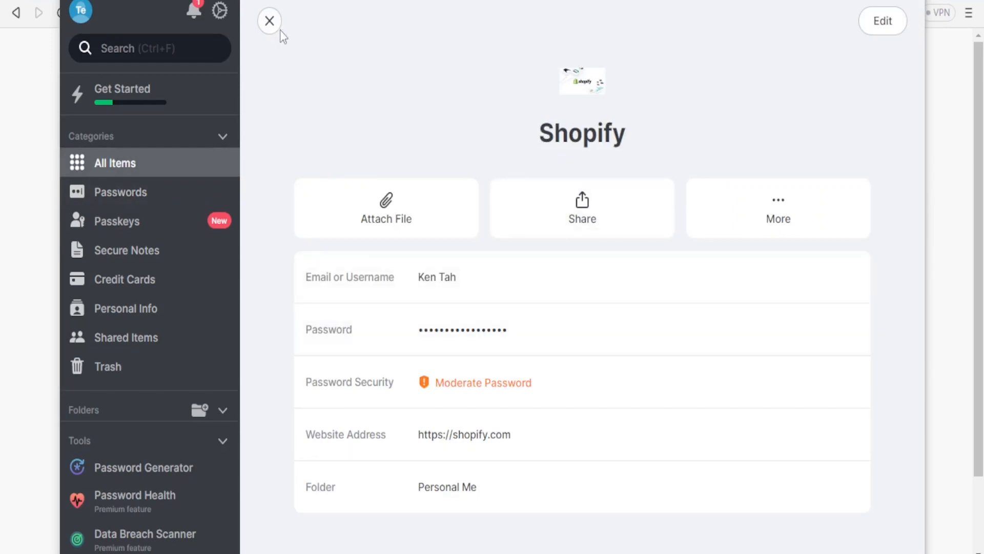
click(269, 21)
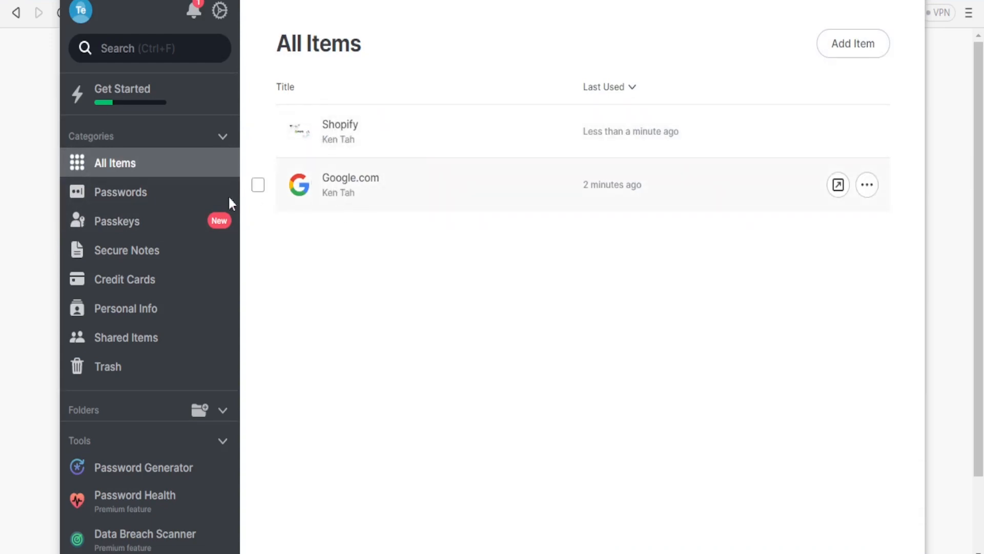
Step: View the Passkeys category, then start a secure note titled "Door Code" from the Secure Notes category
click(159, 226)
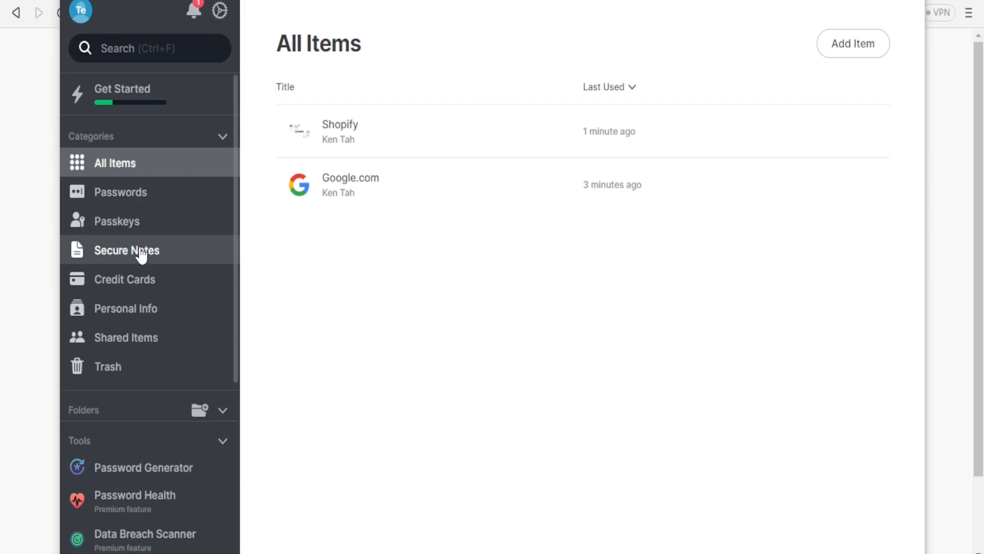
click(141, 255)
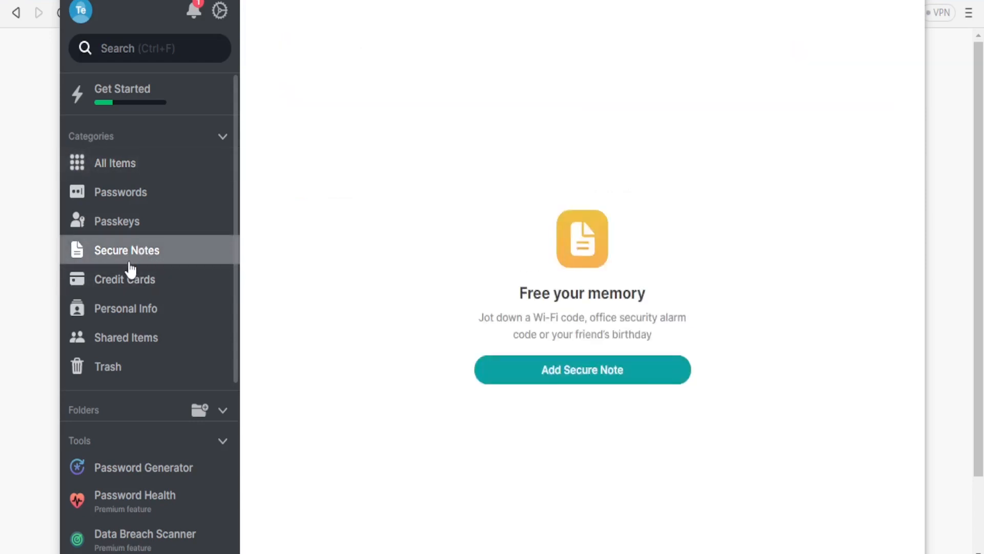
click(522, 375)
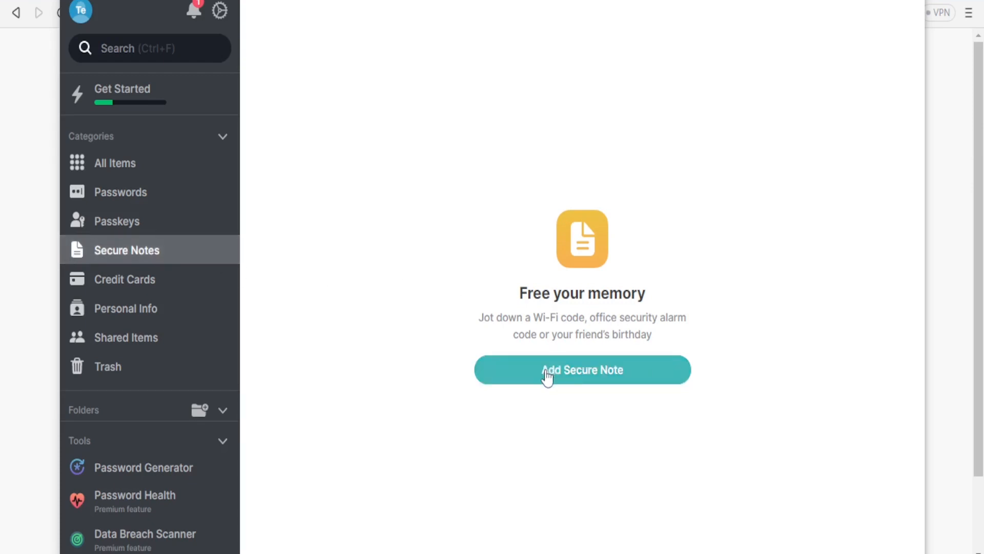
click(575, 372)
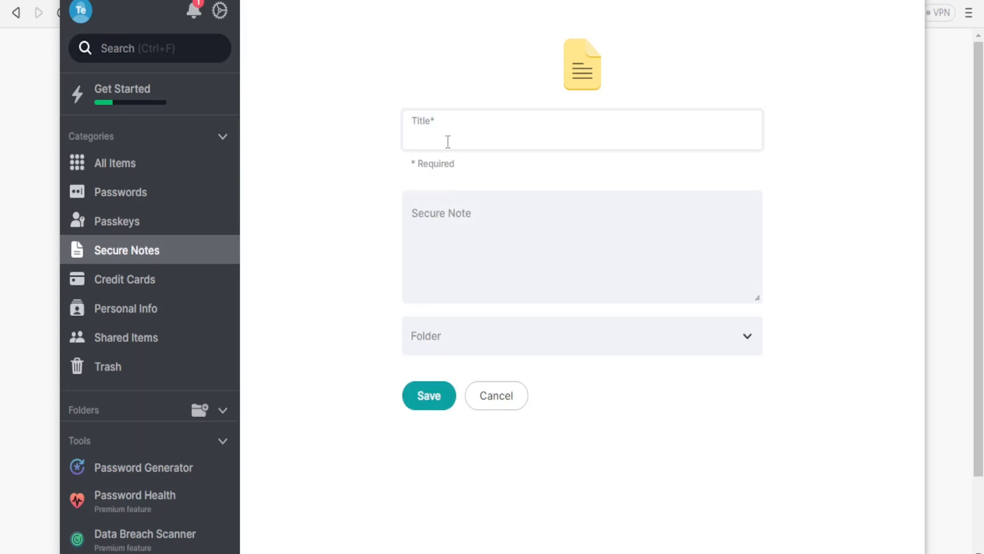
text(Door Code)
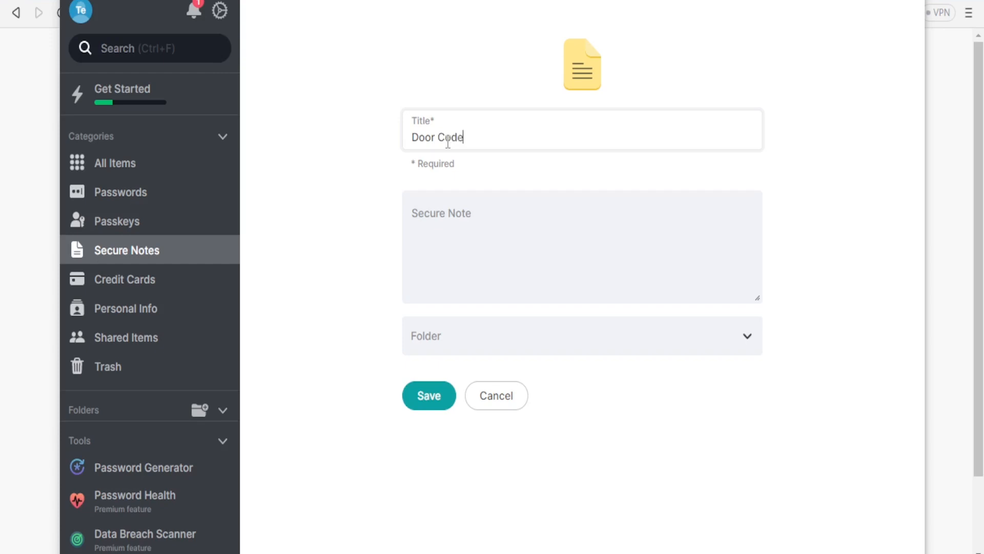
Step: Enter the door code as the secure note's content, assign it to the "Personal Me" folder and save it
click(430, 217)
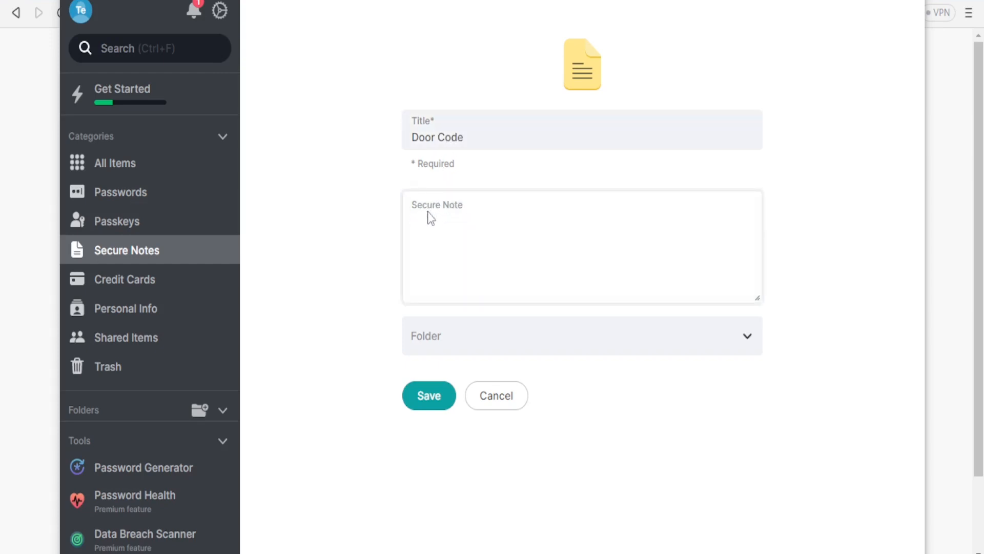
click(463, 347)
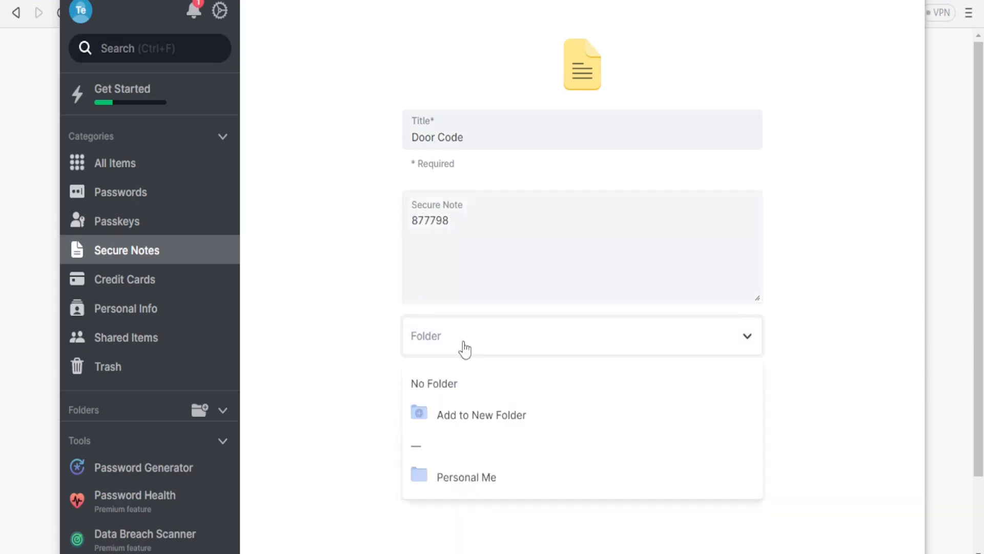
click(476, 485)
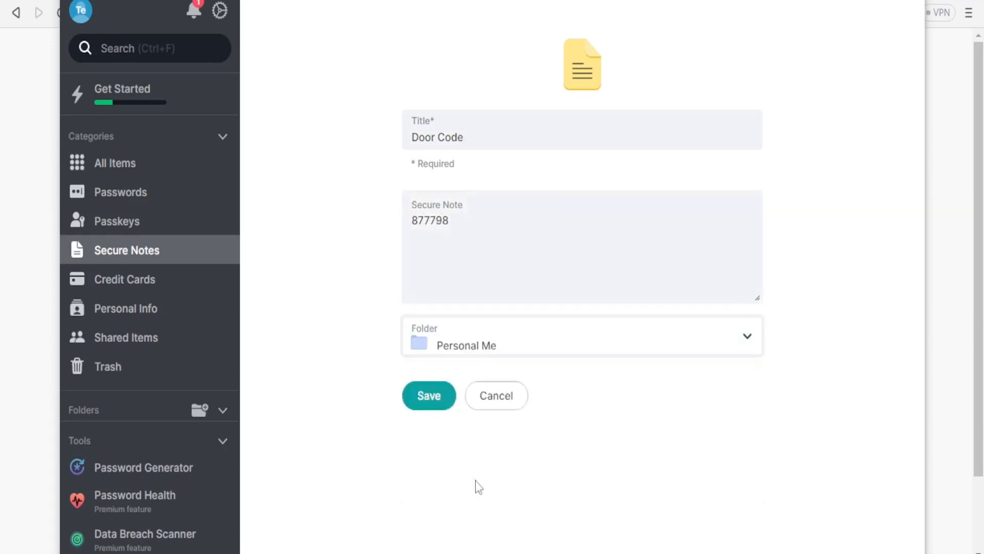
click(433, 403)
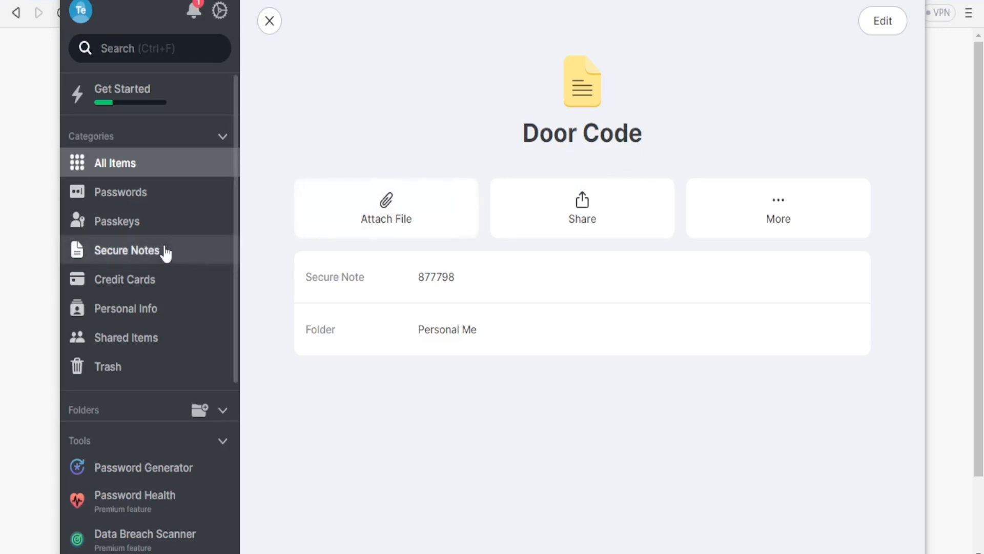
Step: Look through the Credit Cards, Personal Info, Shared Items and Trash categories, including the form for adding personal info
click(124, 291)
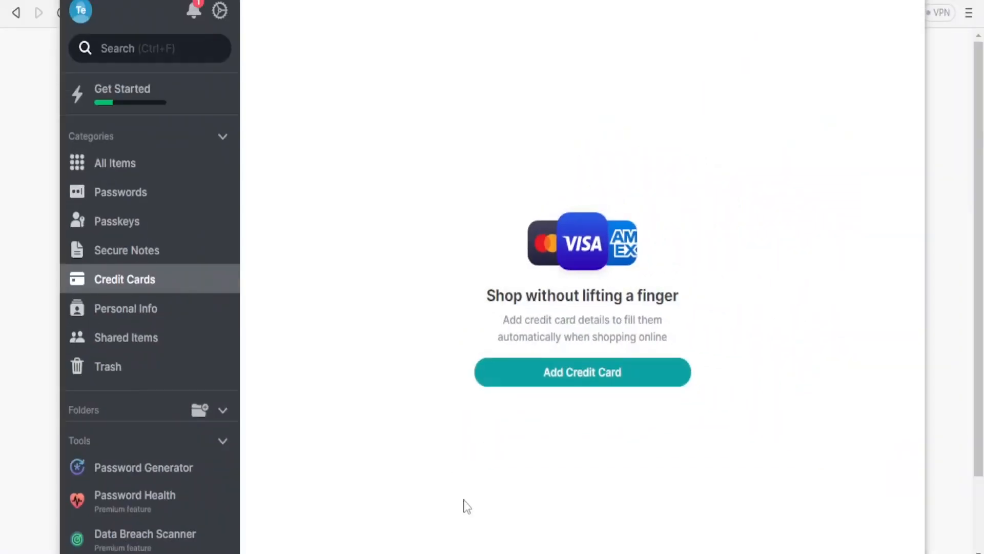
click(120, 315)
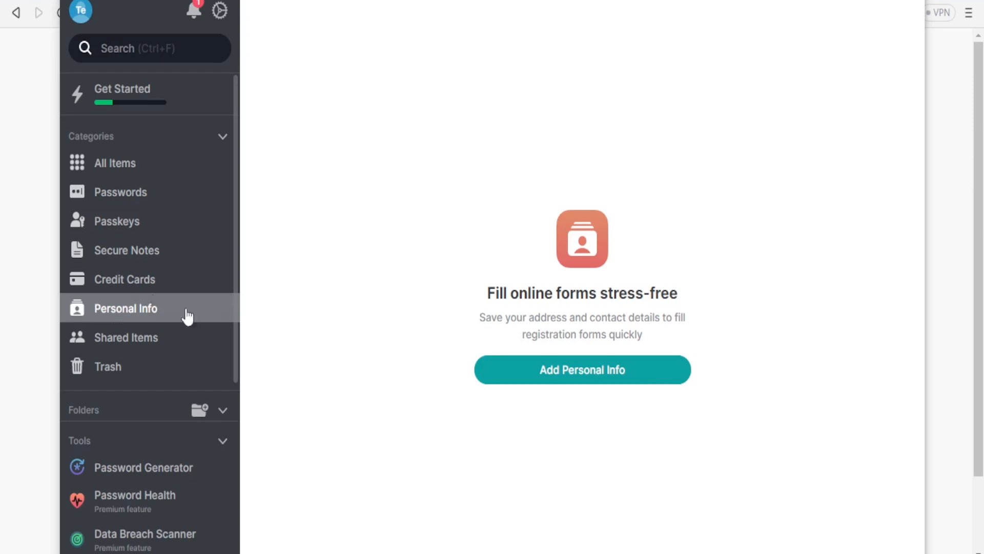
click(541, 379)
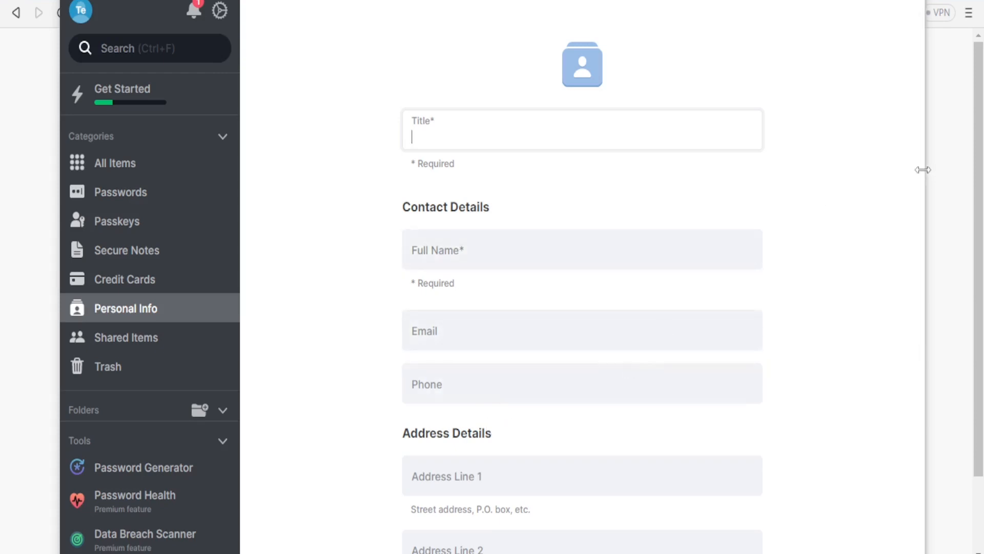
scroll(909, 204, down, 1)
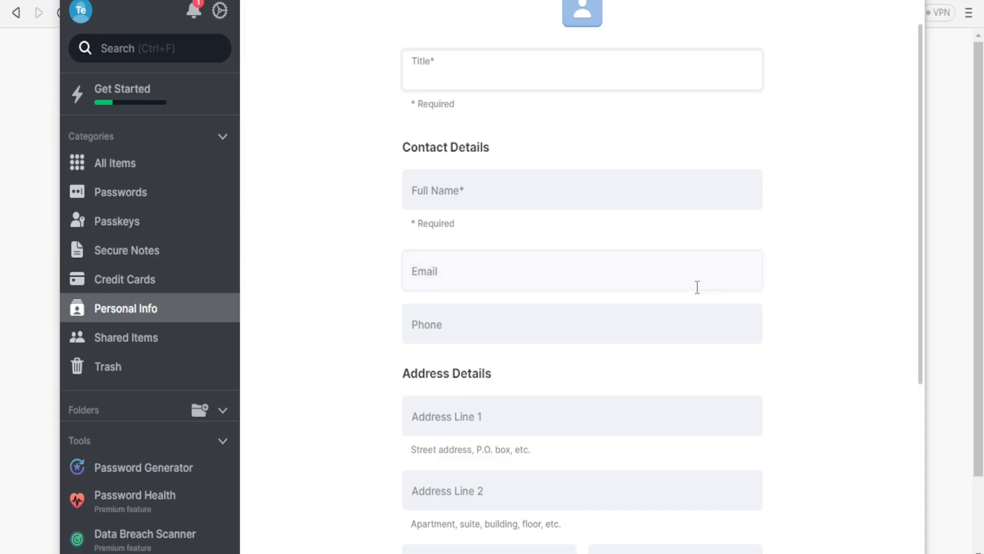
click(118, 339)
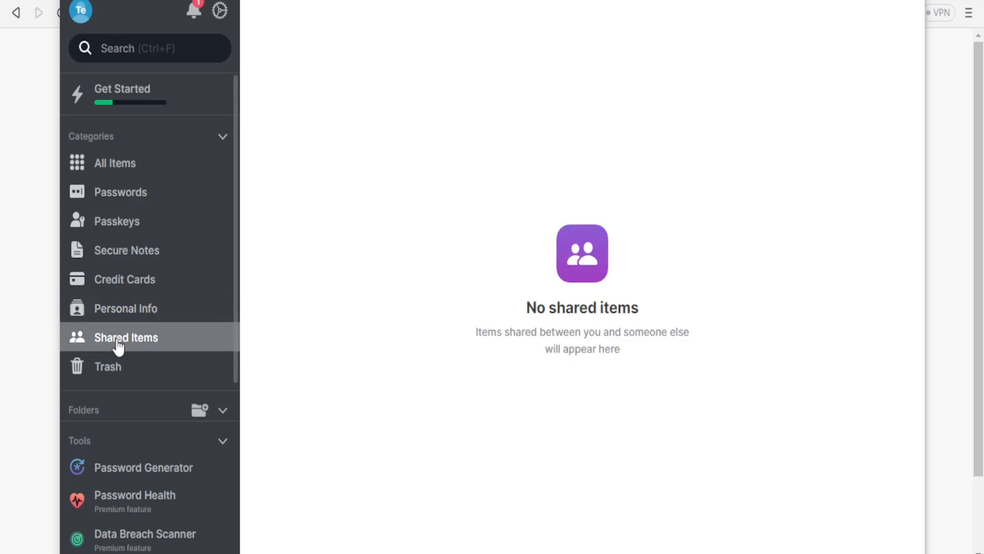
click(137, 376)
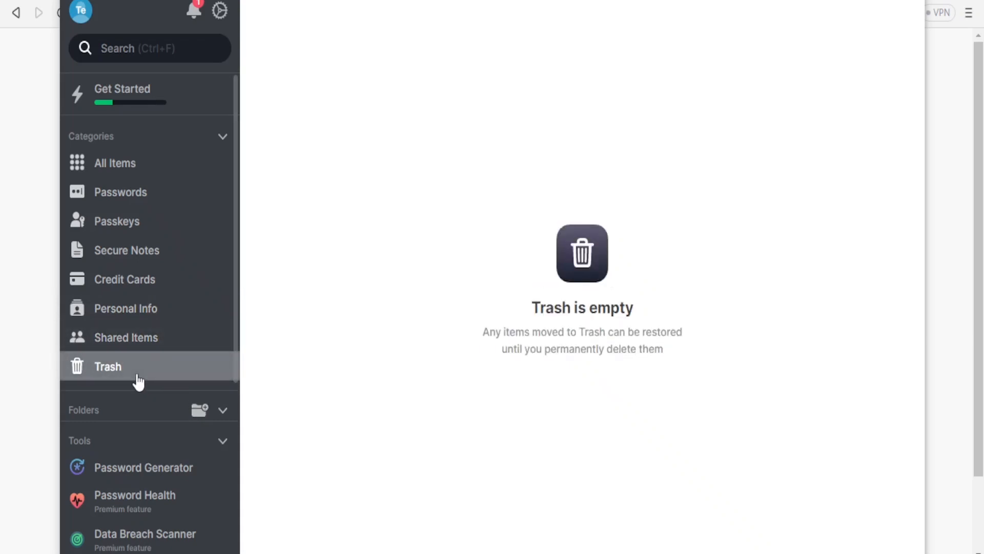
scroll(235, 339, down, 1)
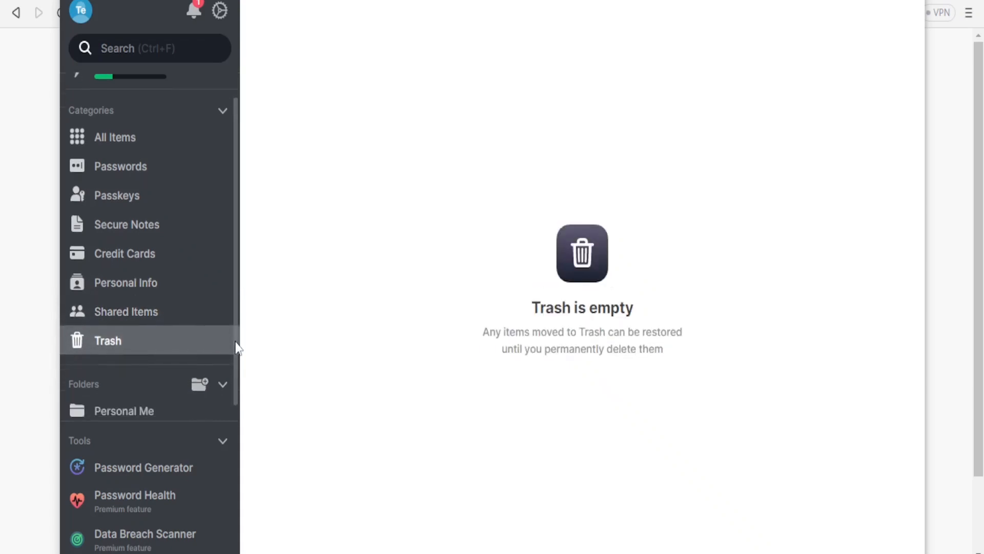
Step: Open the Password Generator, try the Words type, return to Characters and set the length to 8
click(134, 483)
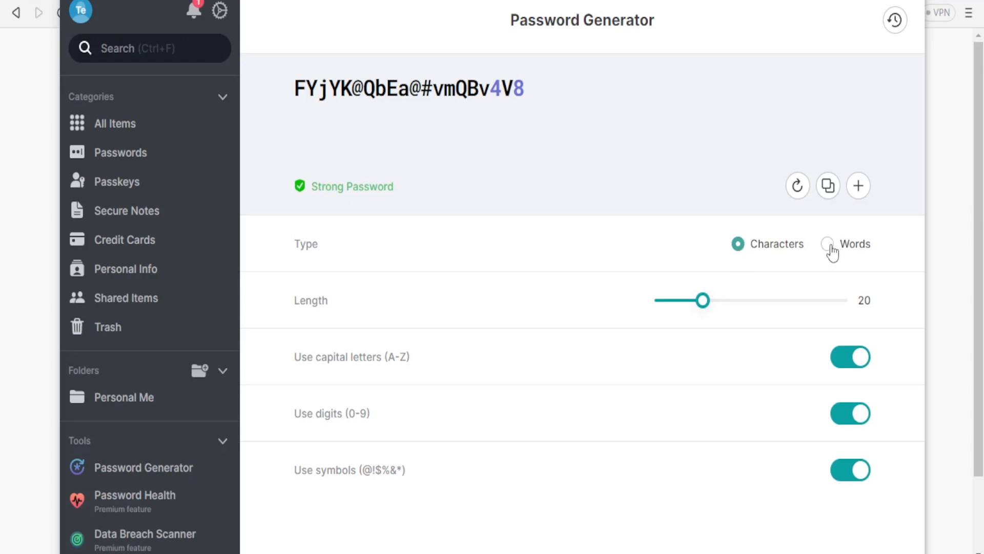
click(830, 251)
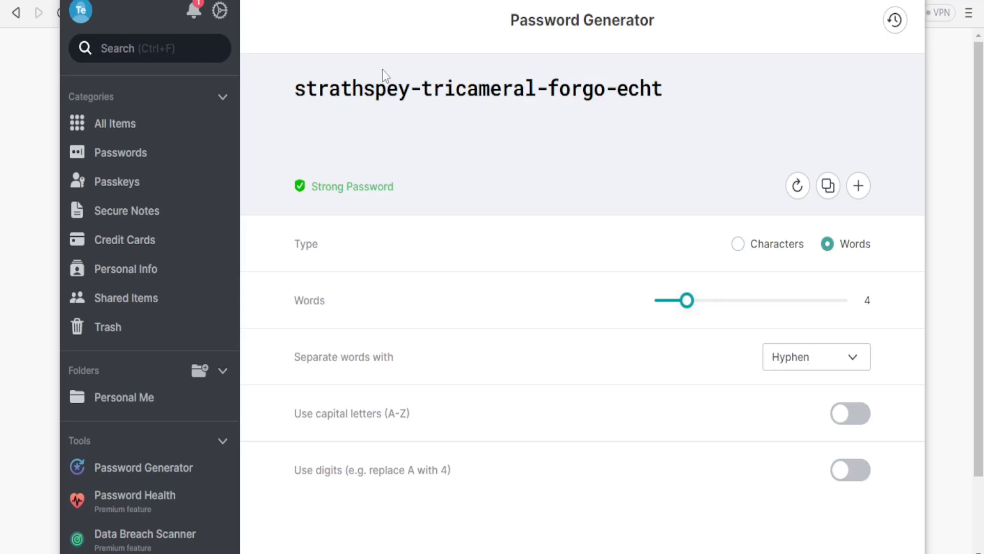
click(738, 245)
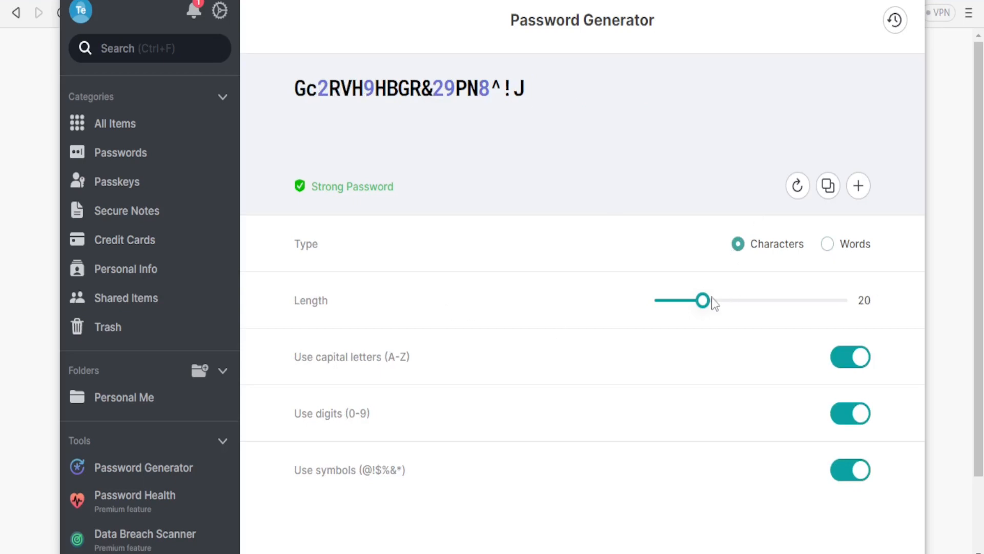
drag(703, 304, 657, 305)
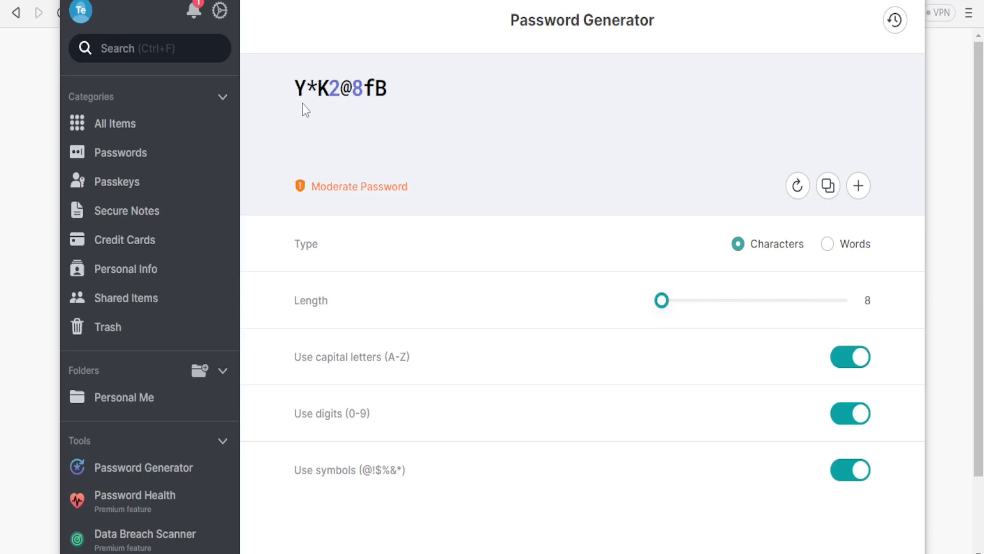
Step: Generate a Words-type password with 3 hyphen-separated words, leaving capital letters off and digits on
click(828, 246)
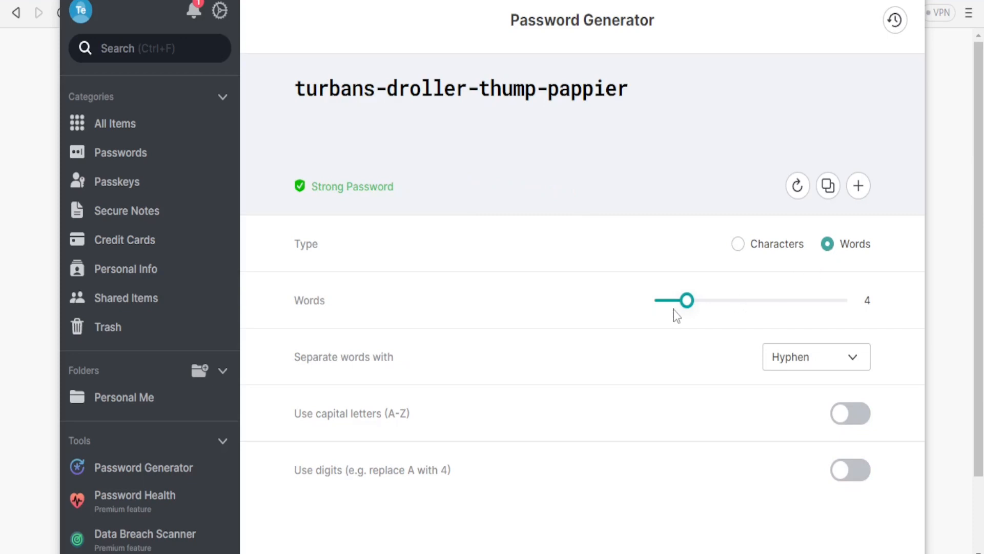
drag(676, 306, 649, 303)
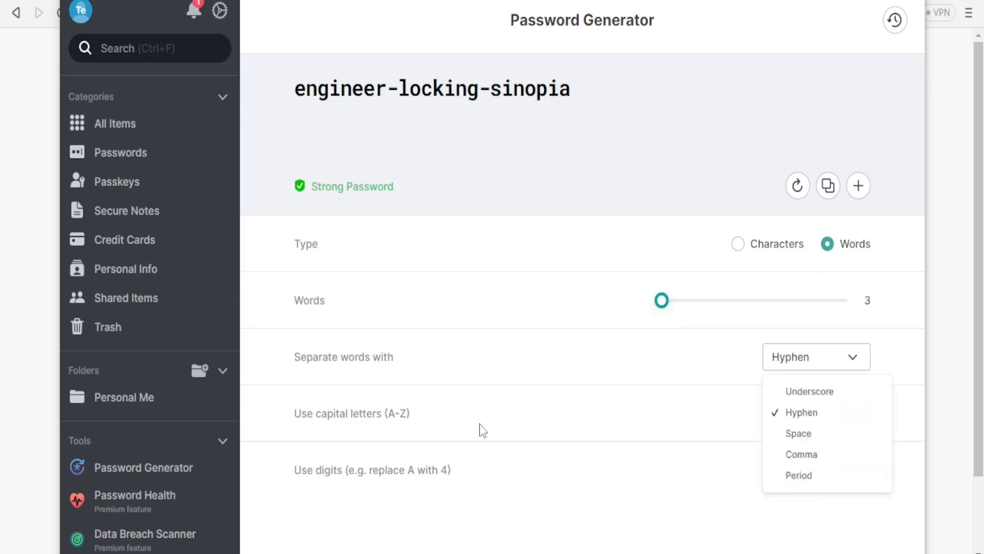
click(527, 412)
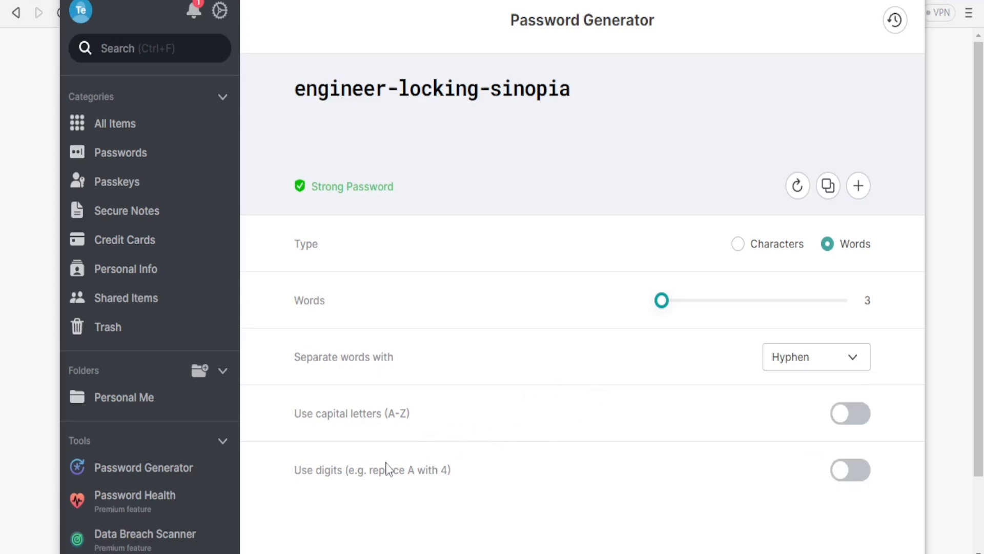
click(851, 416)
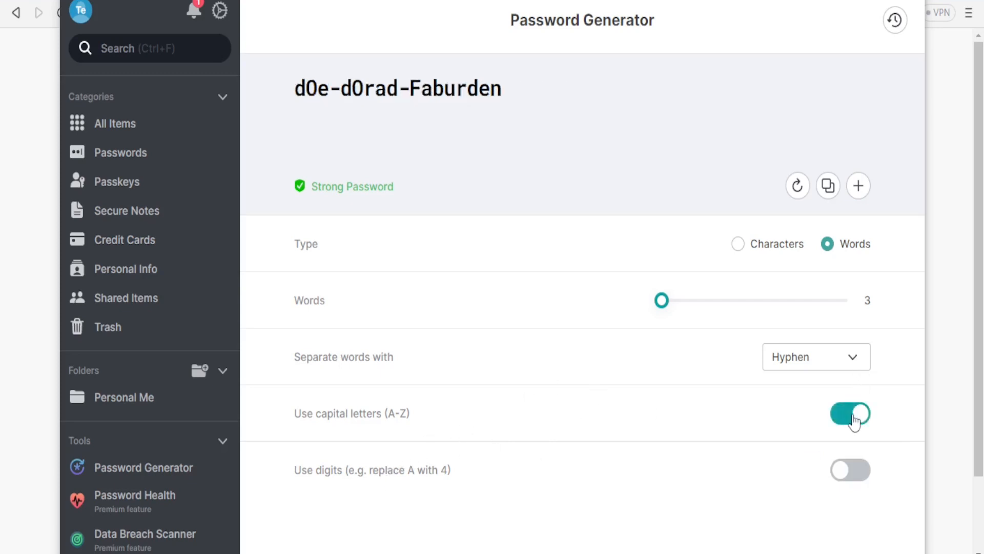
click(850, 470)
click(849, 471)
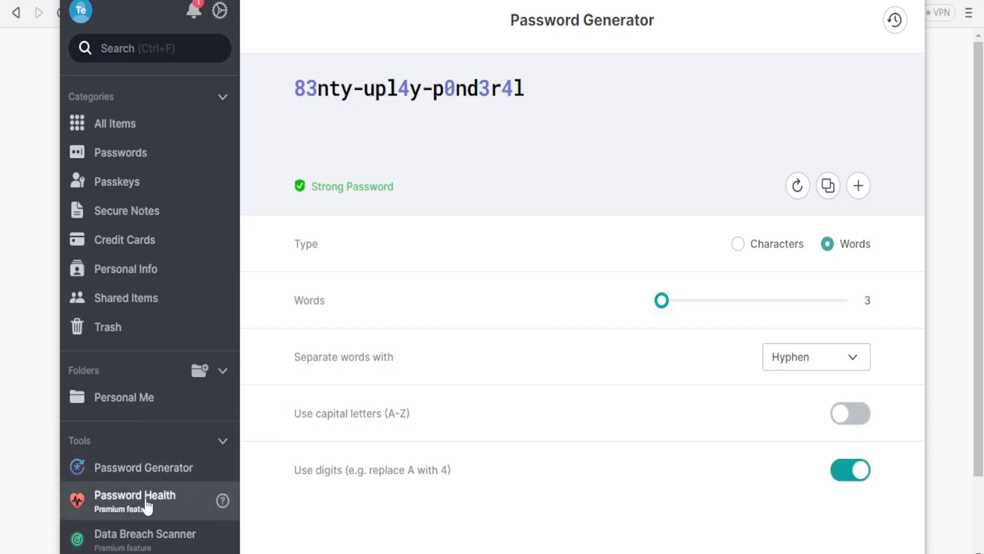
Step: View the Password Health overview and the Data Breach Scanner page
click(148, 505)
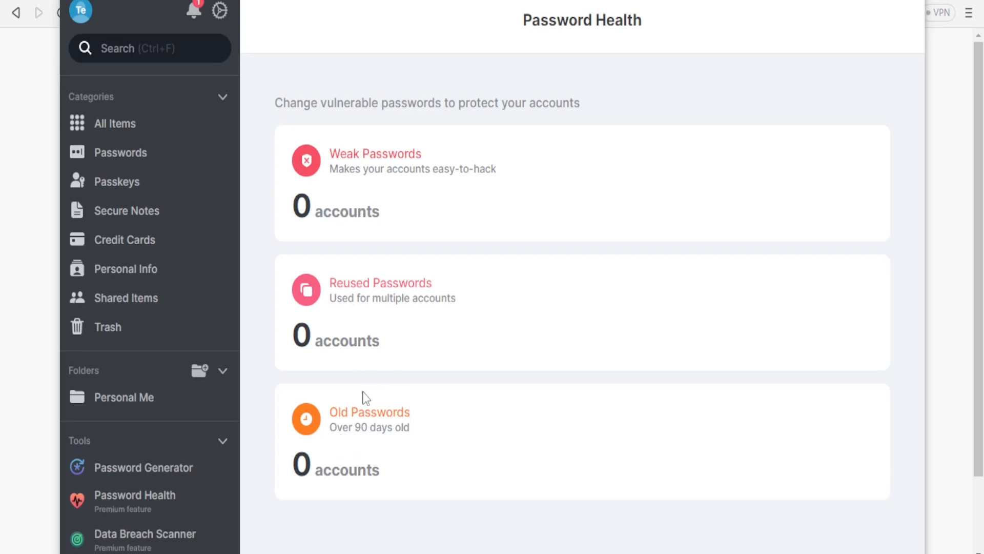
click(112, 541)
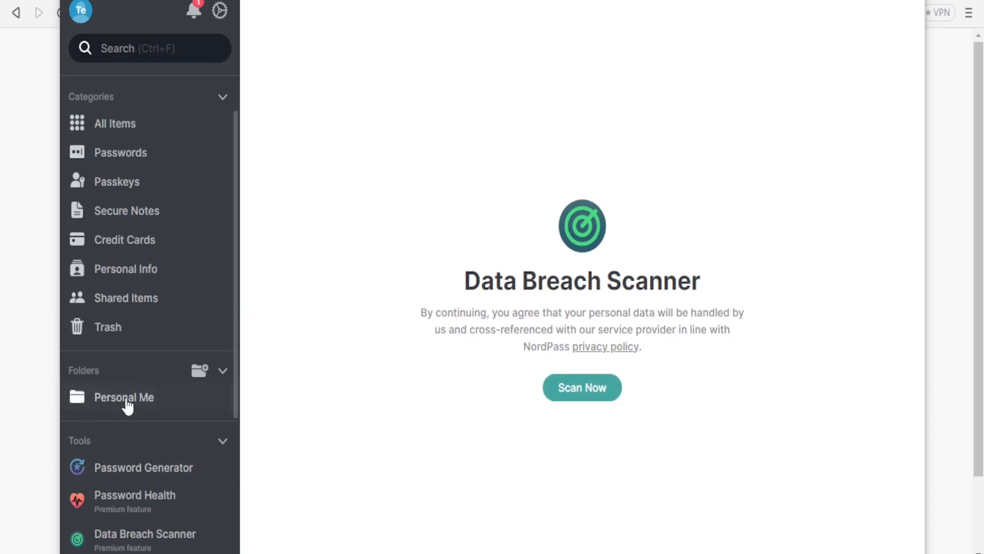
Step: Add a new vault folder named "Office" and bring both folders into view
click(201, 372)
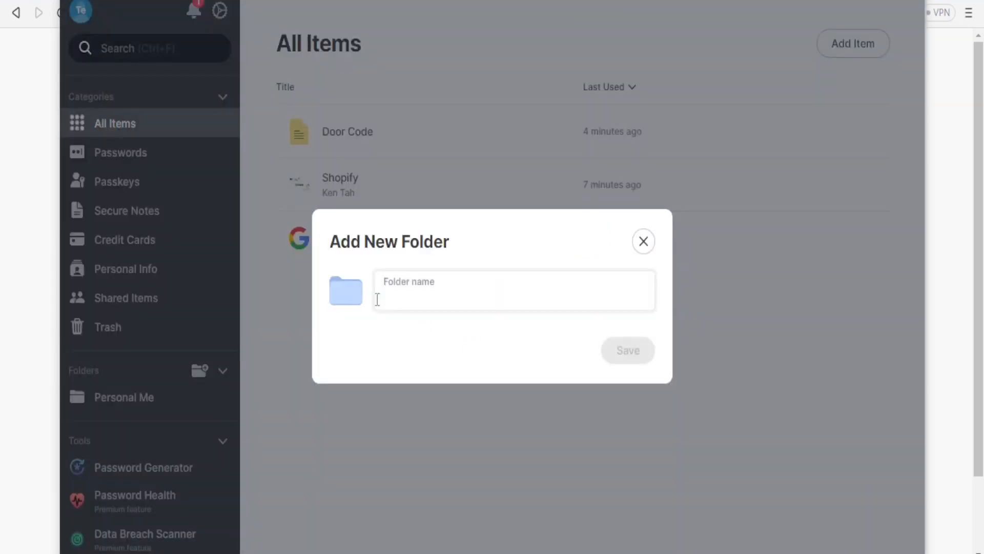
text(Office)
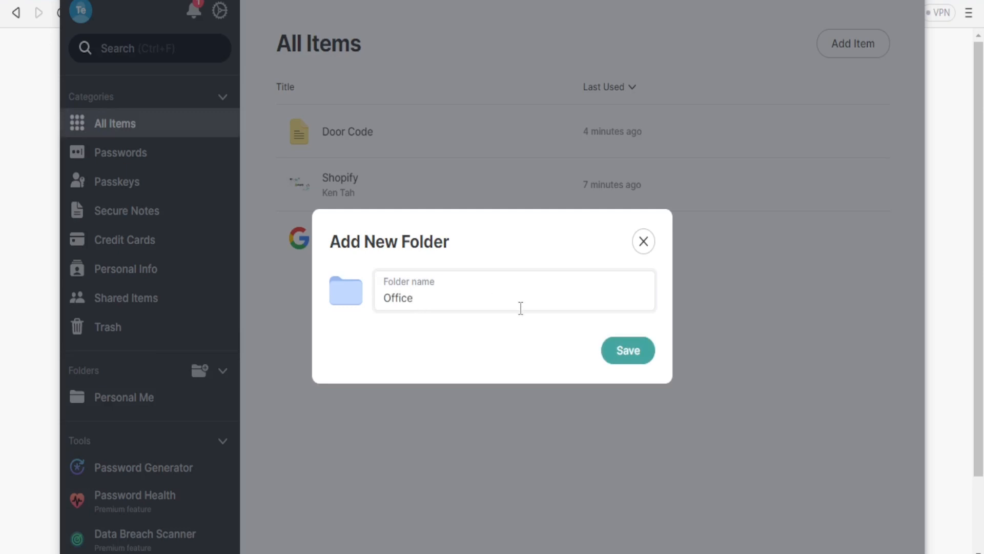
click(627, 348)
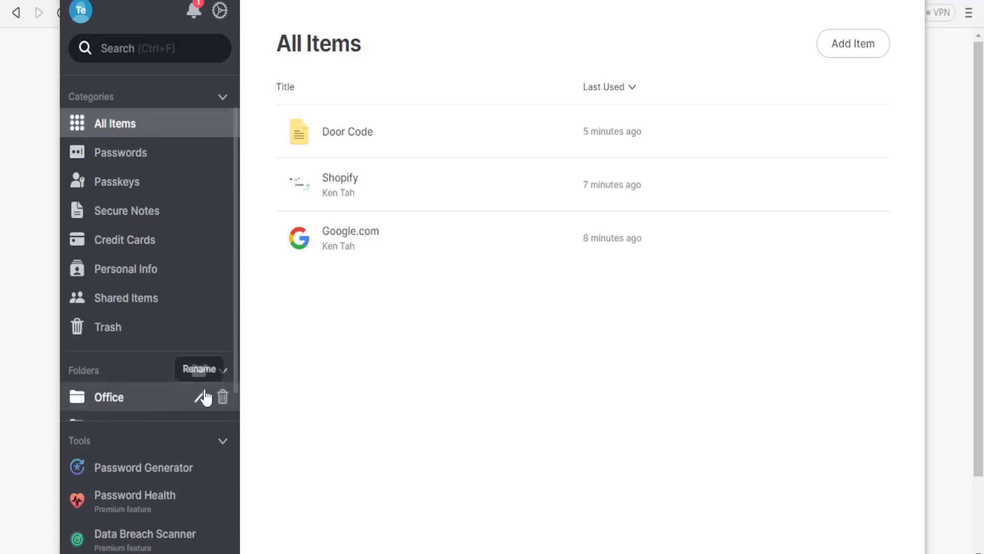
drag(235, 380, 234, 407)
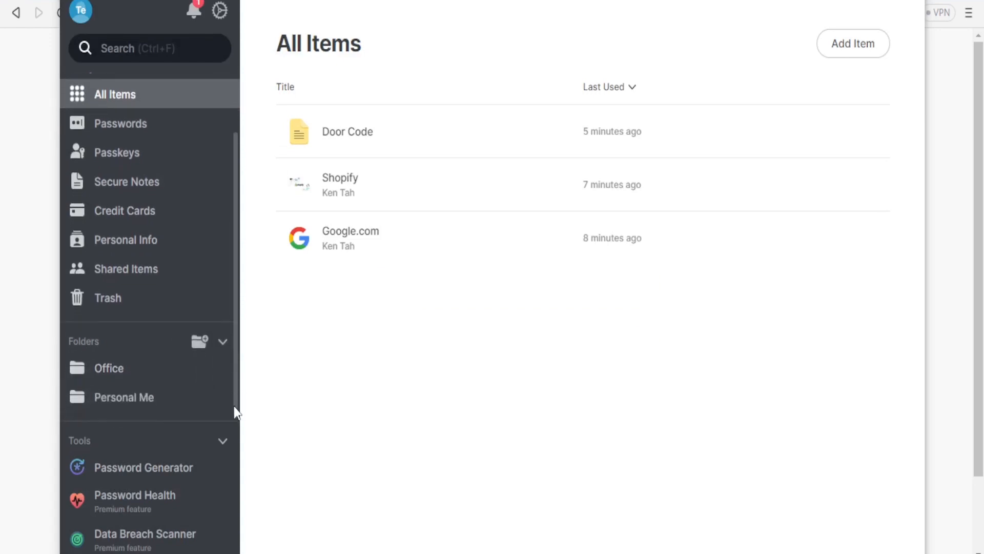